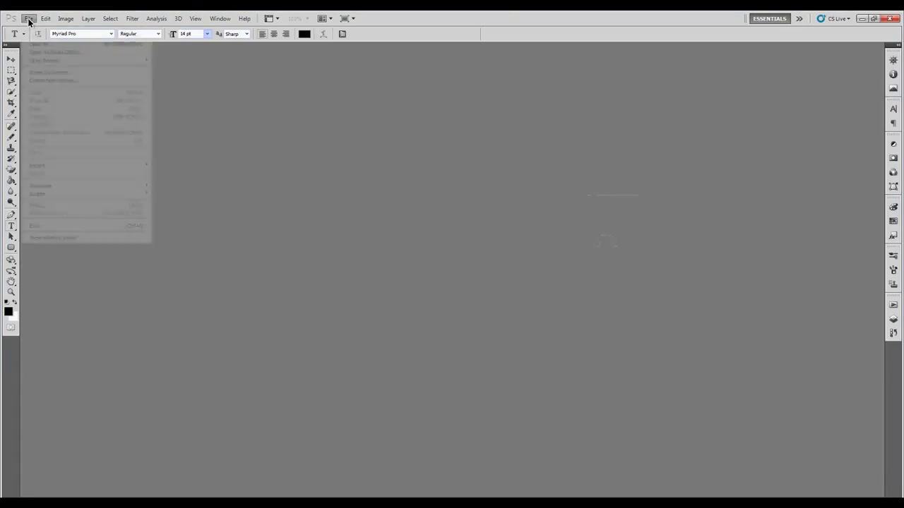
Step: Open 911.png, then browse into the Новая папка > текстуры textures folder
{"action": "double_click", "coordinate": [541, 99]}
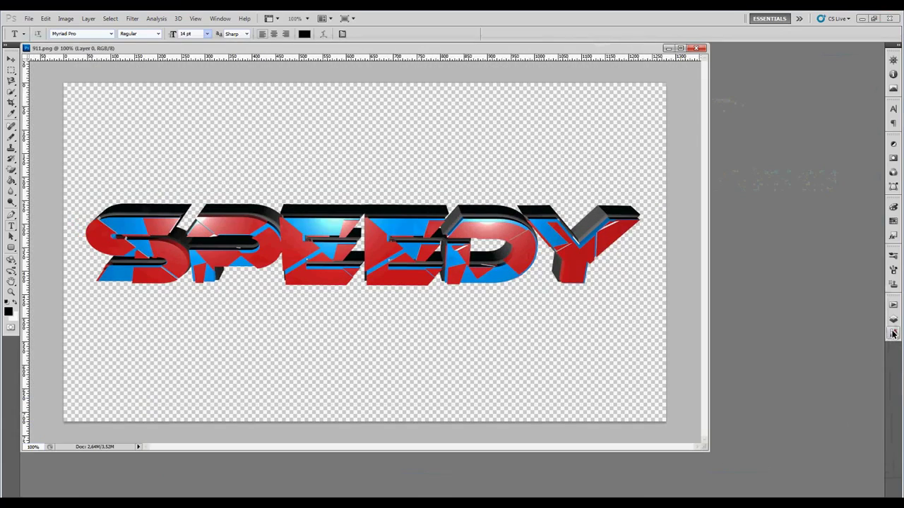
{"action": "left_click", "coordinate": [893, 320]}
{"action": "left_click", "coordinate": [29, 18]}
{"action": "left_click", "coordinate": [42, 44]}
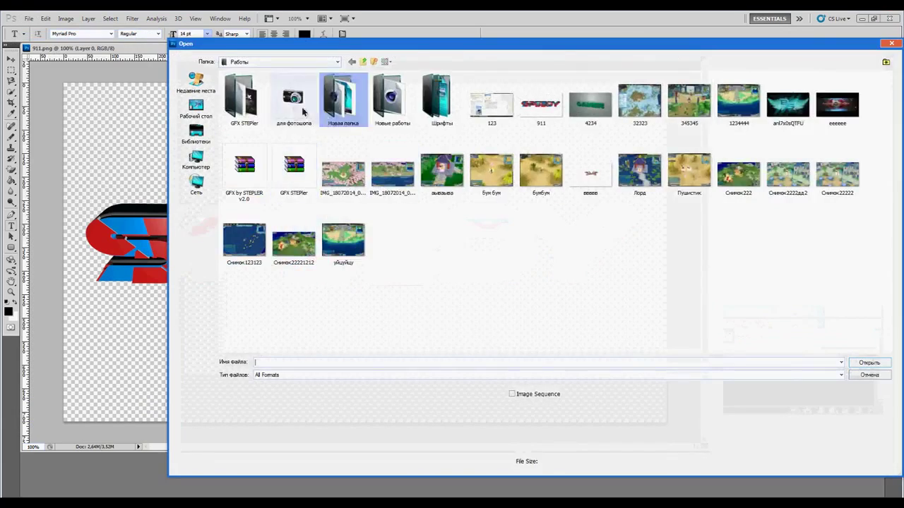
{"action": "double_click", "coordinate": [328, 121]}
{"action": "double_click", "coordinate": [275, 238]}
Step: Open intense_red_bokeh_texture.jpg and move its window over the SPEEDY image
{"action": "scroll", "coordinate": [477, 236], "scroll_direction": "down", "scroll_amount": 2}
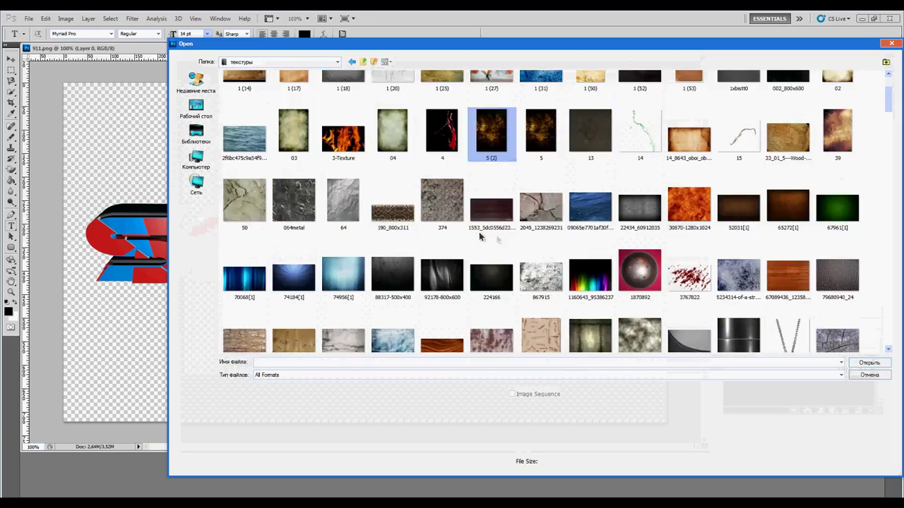
{"action": "scroll", "coordinate": [495, 237], "scroll_direction": "down", "scroll_amount": 3}
{"action": "scroll", "coordinate": [522, 238], "scroll_direction": "down", "scroll_amount": 3}
{"action": "scroll", "coordinate": [523, 239], "scroll_direction": "down", "scroll_amount": 2}
{"action": "scroll", "coordinate": [557, 242], "scroll_direction": "down", "scroll_amount": 3}
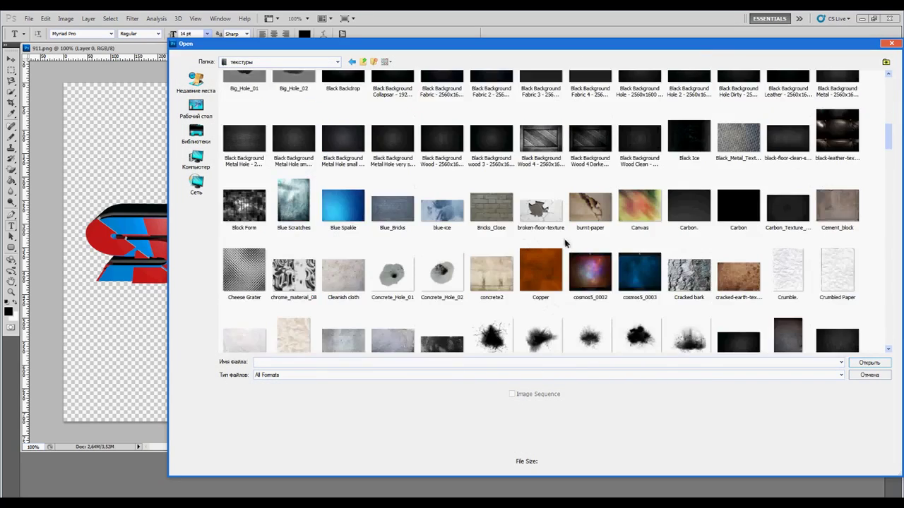
{"action": "scroll", "coordinate": [576, 244], "scroll_direction": "down", "scroll_amount": 3}
{"action": "scroll", "coordinate": [579, 248], "scroll_direction": "down", "scroll_amount": 3}
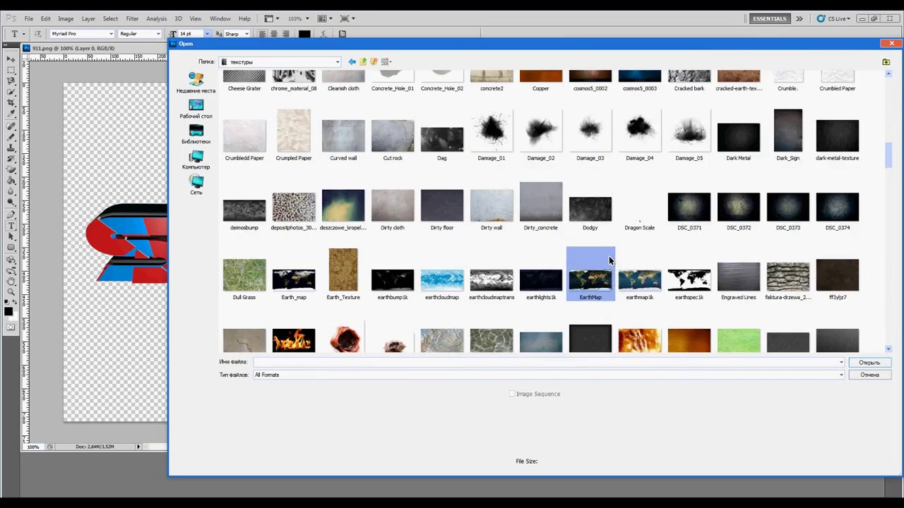
{"action": "scroll", "coordinate": [607, 258], "scroll_direction": "down", "scroll_amount": 3}
{"action": "scroll", "coordinate": [605, 265], "scroll_direction": "down", "scroll_amount": 3}
{"action": "scroll", "coordinate": [593, 262], "scroll_direction": "down", "scroll_amount": 3}
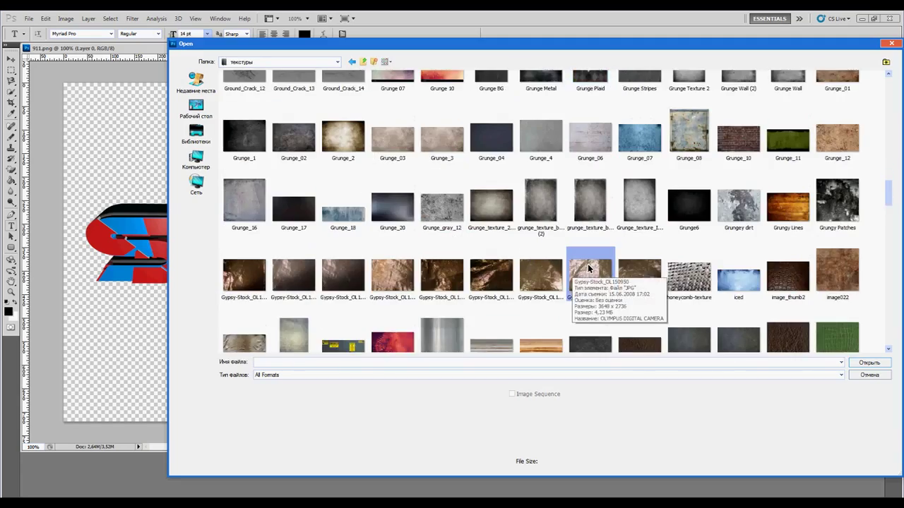
{"action": "scroll", "coordinate": [572, 262], "scroll_direction": "down", "scroll_amount": 3}
{"action": "left_click", "coordinate": [399, 249]}
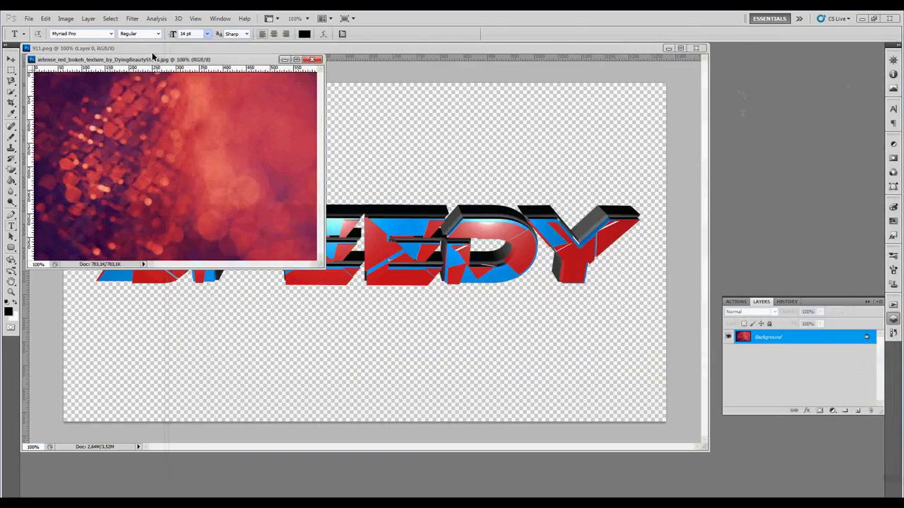
{"action": "left_click_drag", "start_coordinate": [141, 59], "coordinate": [459, 91]}
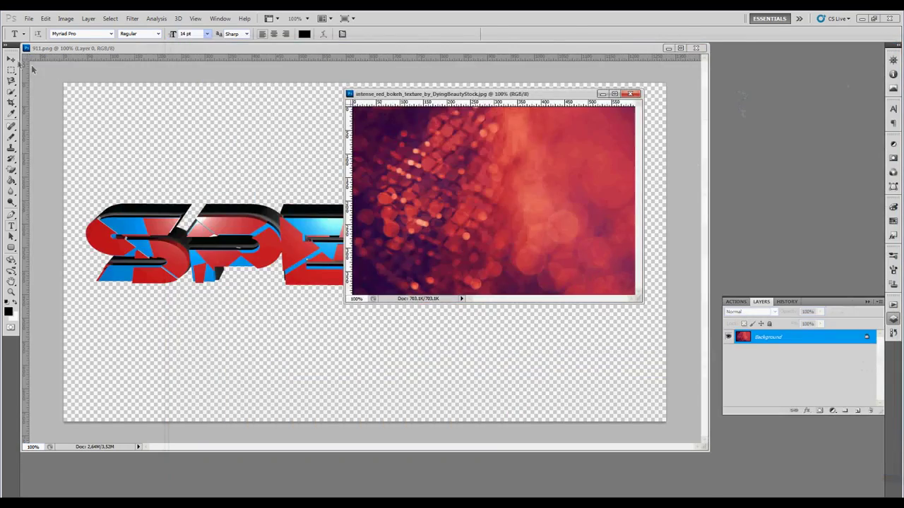
Step: Copy the bokeh texture into 911.png and stretch it to fill the whole canvas
{"action": "key", "text": "v"}
{"action": "mouse_move", "coordinate": [634, 121]}
{"action": "left_mouse_down"}
{"action": "mouse_move", "coordinate": [424, 166]}
{"action": "mouse_move", "coordinate": [666, 83]}
{"action": "left_mouse_up"}
{"action": "key", "text": "ctrl+t"}
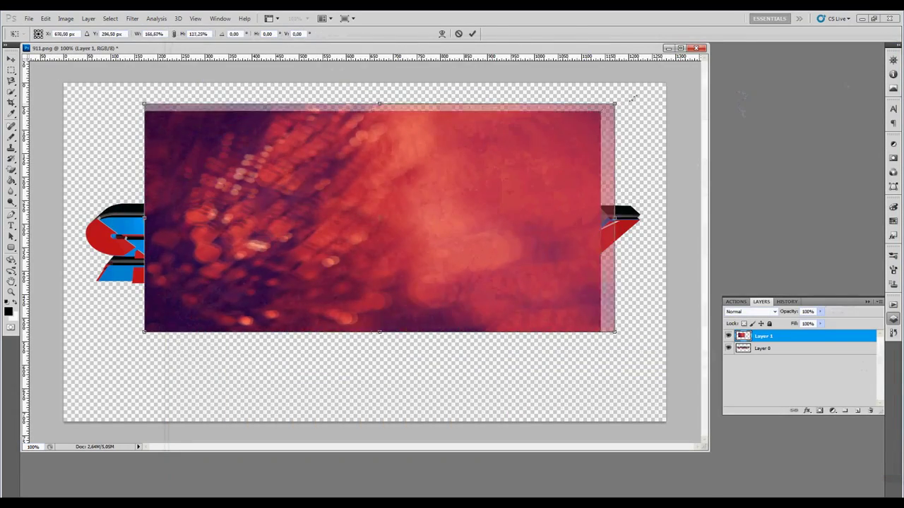
{"action": "left_click_drag", "start_coordinate": [144, 332], "coordinate": [65, 421]}
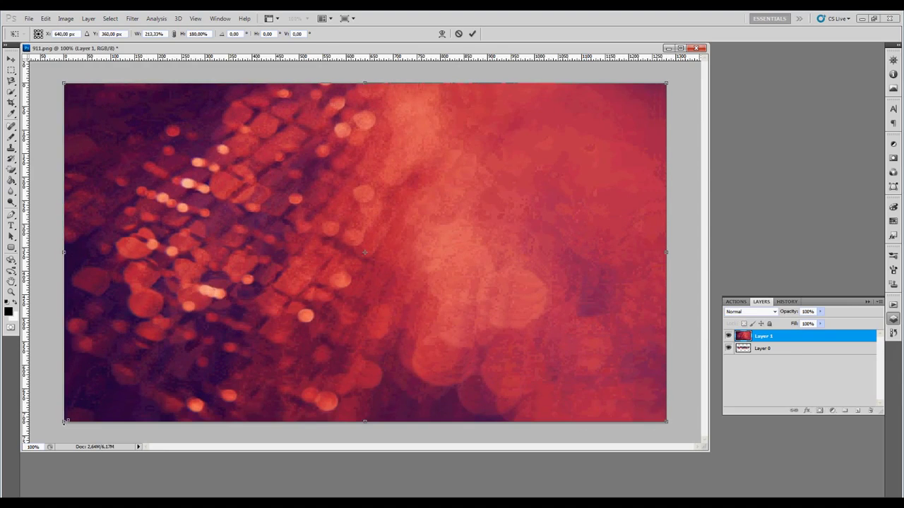
{"action": "key", "text": "Return"}
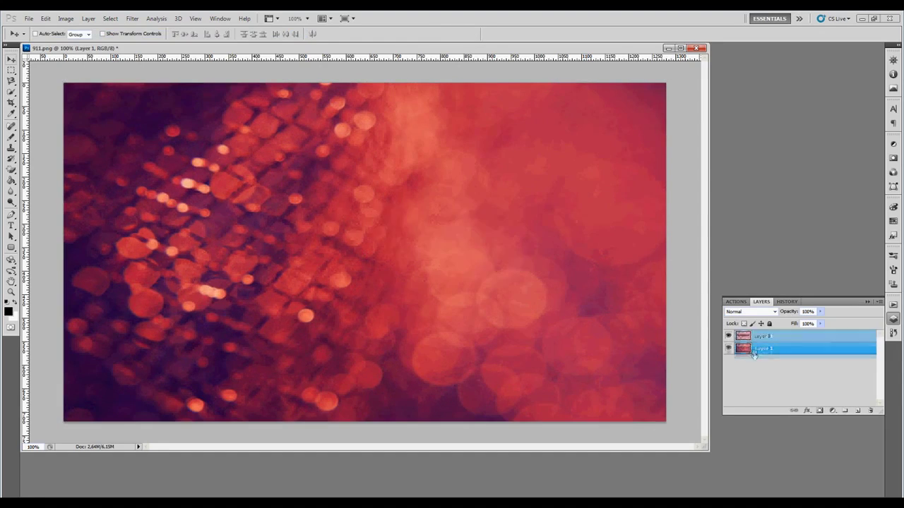
Step: Put the bokeh layer below the SPEEDY text, then shrink the text to about 80% and move it lower
{"action": "left_click_drag", "start_coordinate": [763, 336], "coordinate": [762, 354]}
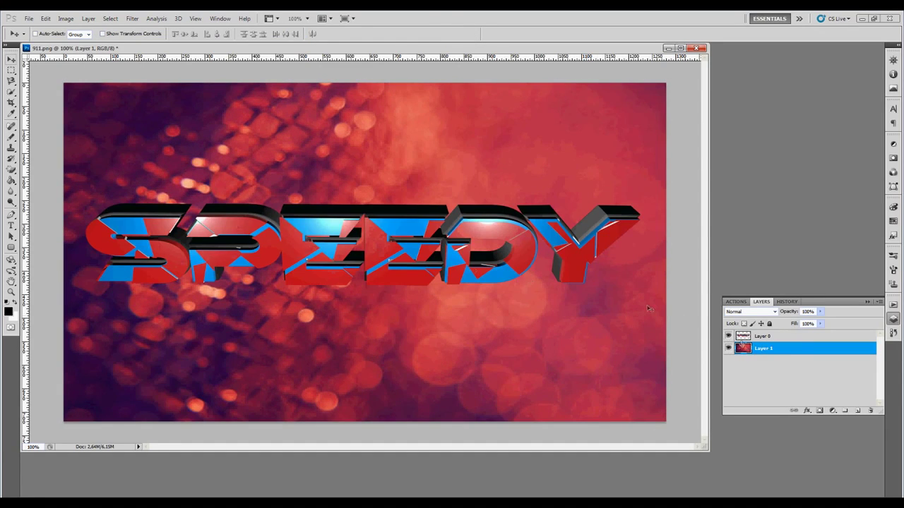
{"action": "left_click", "coordinate": [745, 338]}
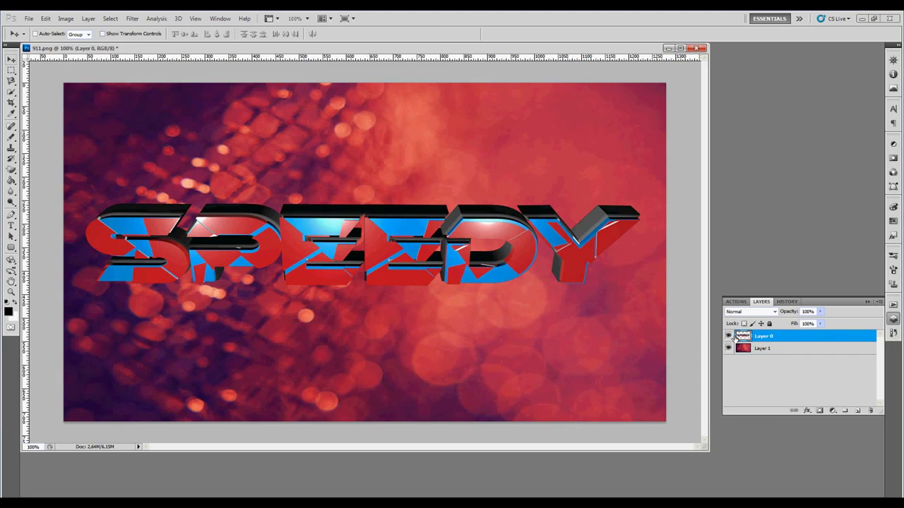
{"action": "key", "text": "ctrl+t"}
{"action": "left_click_drag", "start_coordinate": [646, 288], "coordinate": [536, 271]}
{"action": "mouse_move", "coordinate": [386, 261]}
{"action": "left_mouse_down"}
{"action": "mouse_move", "coordinate": [445, 277]}
{"action": "mouse_move", "coordinate": [456, 321]}
{"action": "left_mouse_up"}
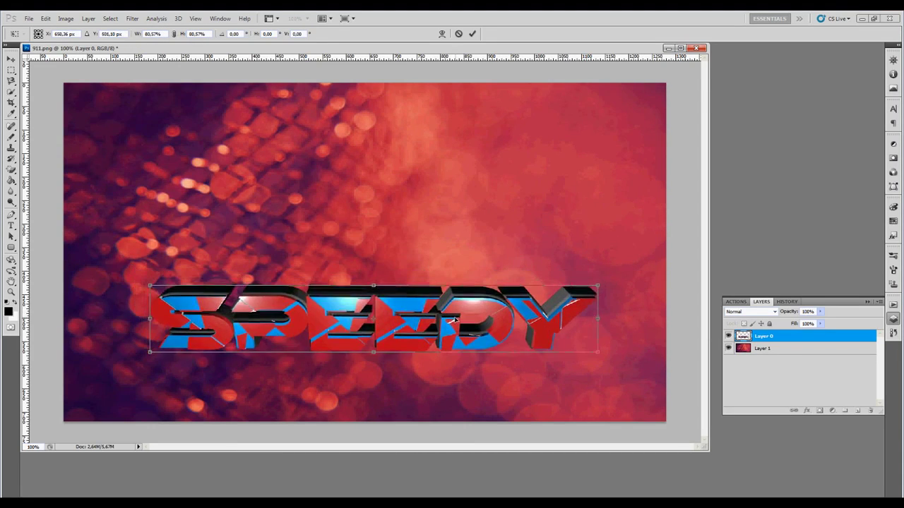
{"action": "left_click_drag", "start_coordinate": [456, 322], "coordinate": [456, 334]}
{"action": "left_click", "coordinate": [471, 33]}
{"action": "left_click", "coordinate": [29, 18]}
{"action": "left_click", "coordinate": [39, 40]}
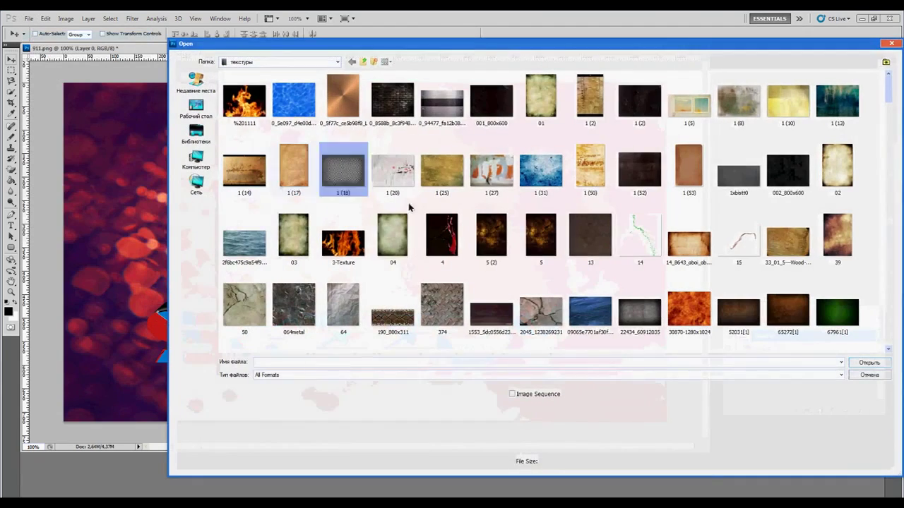
Step: Open 4.jpg, copy the red splash into 911.png and scale it on the left side
{"action": "double_click", "coordinate": [442, 238]}
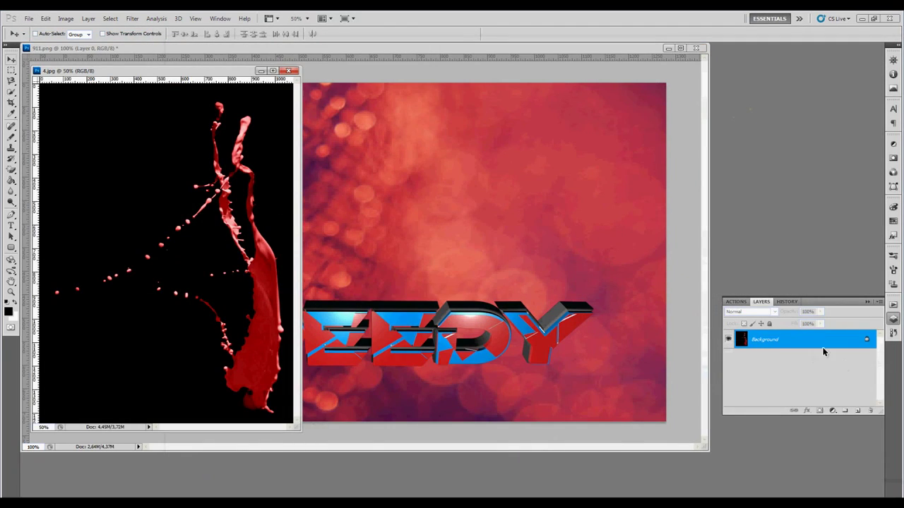
{"action": "left_click_drag", "start_coordinate": [130, 71], "coordinate": [452, 85]}
{"action": "mouse_move", "coordinate": [494, 212]}
{"action": "left_mouse_down"}
{"action": "mouse_move", "coordinate": [238, 184]}
{"action": "mouse_move", "coordinate": [121, 147]}
{"action": "left_mouse_up"}
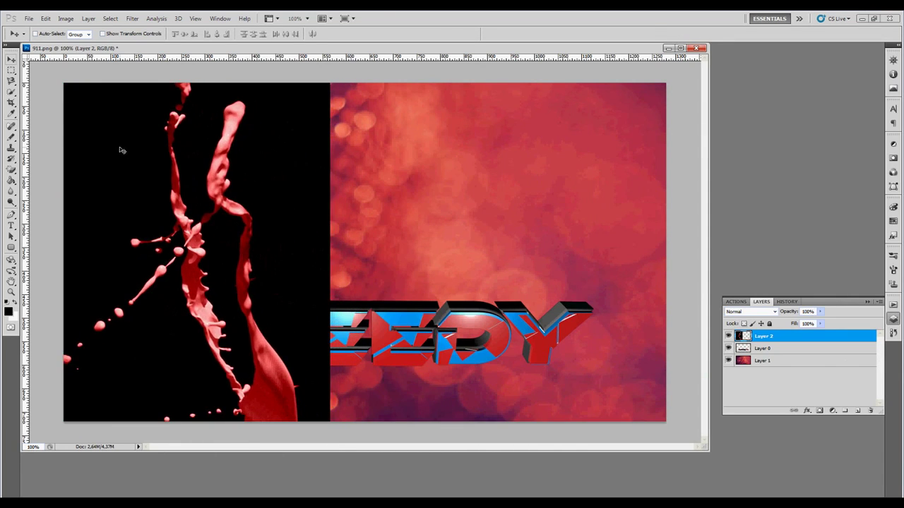
{"action": "key", "text": "ctrl+t"}
{"action": "mouse_move", "coordinate": [328, 83]}
{"action": "left_mouse_down"}
{"action": "mouse_move", "coordinate": [237, 232]}
{"action": "mouse_move", "coordinate": [237, 171]}
{"action": "mouse_move", "coordinate": [232, 186]}
{"action": "left_mouse_up"}
{"action": "left_click_drag", "start_coordinate": [264, 418], "coordinate": [273, 422]}
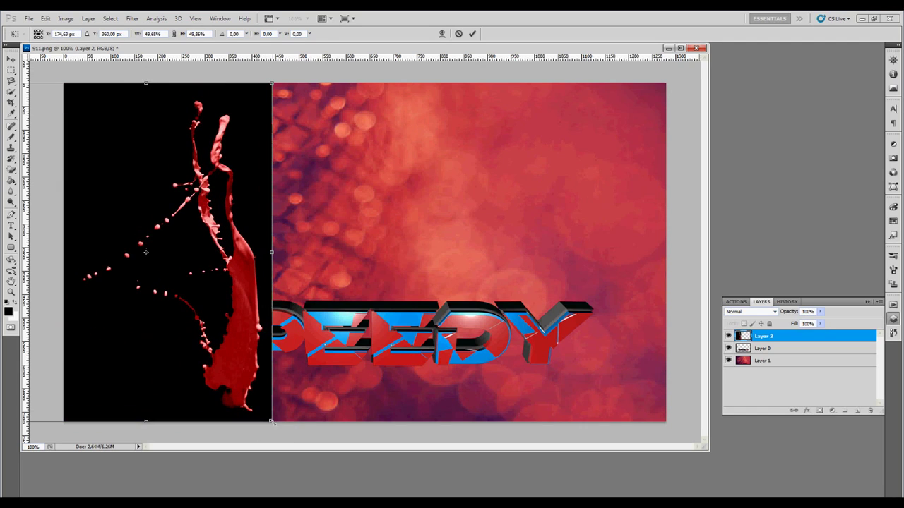
{"action": "left_click", "coordinate": [471, 34]}
Step: Set the red splash's blend mode to Screen so its black backdrop disappears
{"action": "left_click", "coordinate": [750, 312]}
{"action": "left_click", "coordinate": [737, 91]}
{"action": "key", "text": "Down"}
{"action": "key", "text": "Down"}
{"action": "key", "text": "Down"}
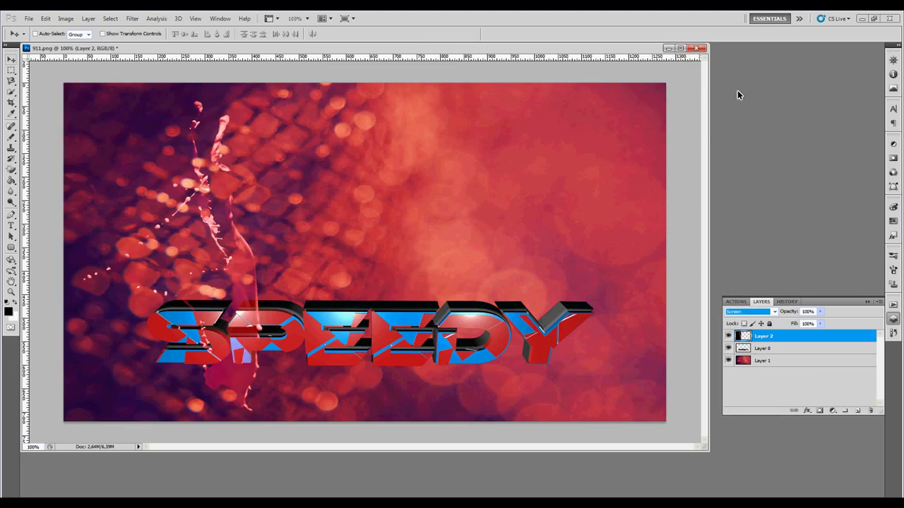
{"action": "key", "text": "Down"}
{"action": "key", "text": "Down"}
{"action": "key", "text": "Down"}
Step: Delete the red bokeh background layer
{"action": "left_click", "coordinate": [812, 360]}
{"action": "mouse_move", "coordinate": [821, 313]}
{"action": "left_mouse_down"}
{"action": "mouse_move", "coordinate": [801, 324]}
{"action": "mouse_move", "coordinate": [824, 323]}
{"action": "left_mouse_up"}
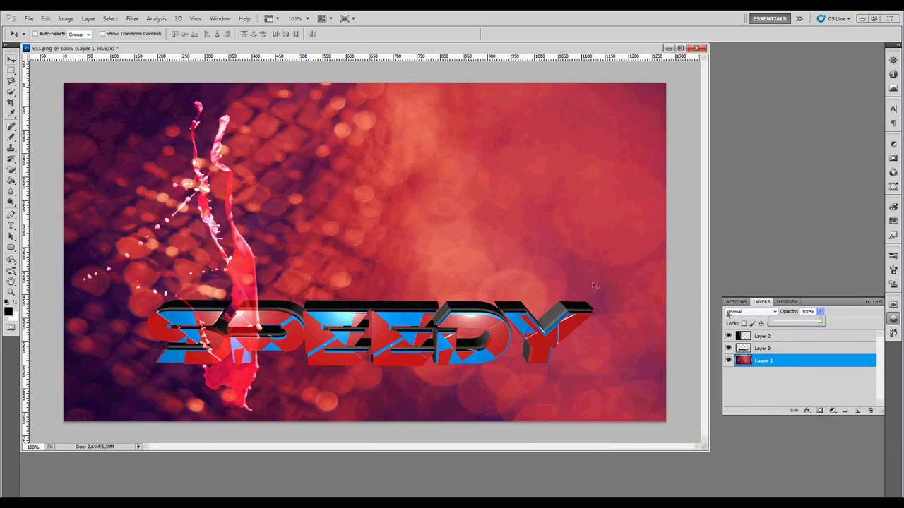
{"action": "left_click", "coordinate": [728, 361]}
{"action": "left_click", "coordinate": [728, 361]}
{"action": "key", "text": "Delete"}
{"action": "left_click", "coordinate": [29, 18]}
{"action": "left_click", "coordinate": [42, 36]}
{"action": "scroll", "coordinate": [660, 273], "scroll_direction": "down", "scroll_amount": 5}
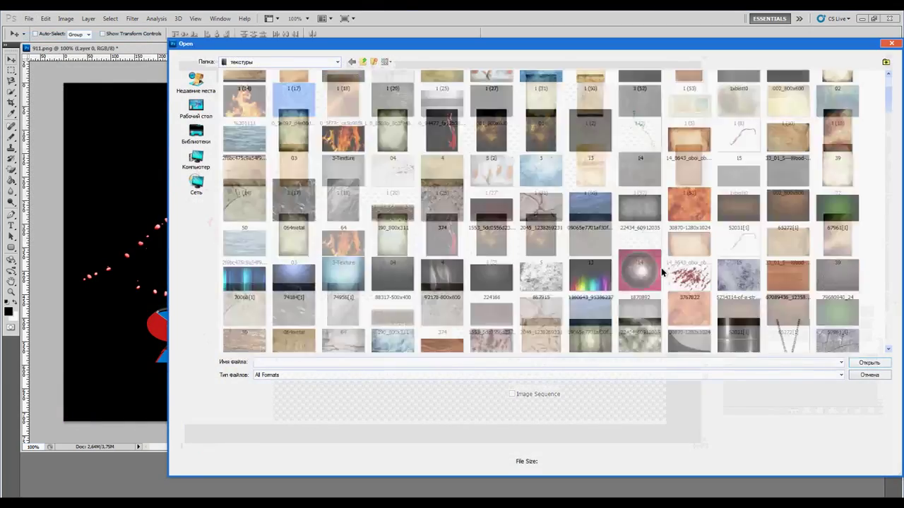
Step: Open Black Backdrop.jpg, stretch it over the whole canvas and send it below the SPEEDY text
{"action": "double_click", "coordinate": [343, 169]}
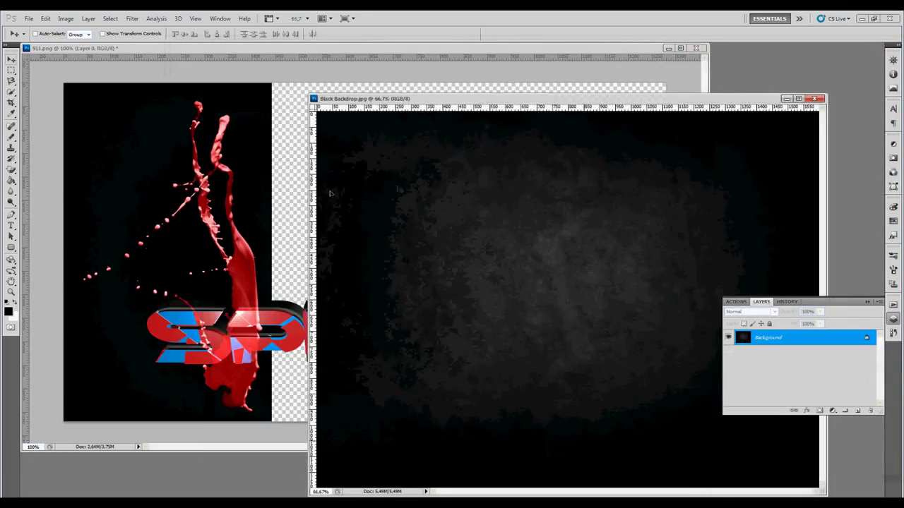
{"action": "left_click_drag", "start_coordinate": [122, 103], "coordinate": [212, 212]}
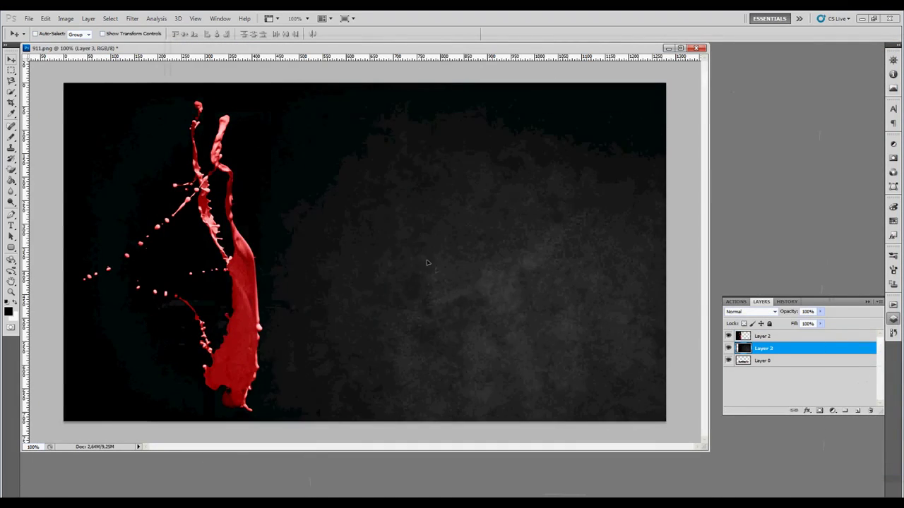
{"action": "key", "text": "ctrl+t"}
{"action": "left_click_drag", "start_coordinate": [666, 331], "coordinate": [586, 311]}
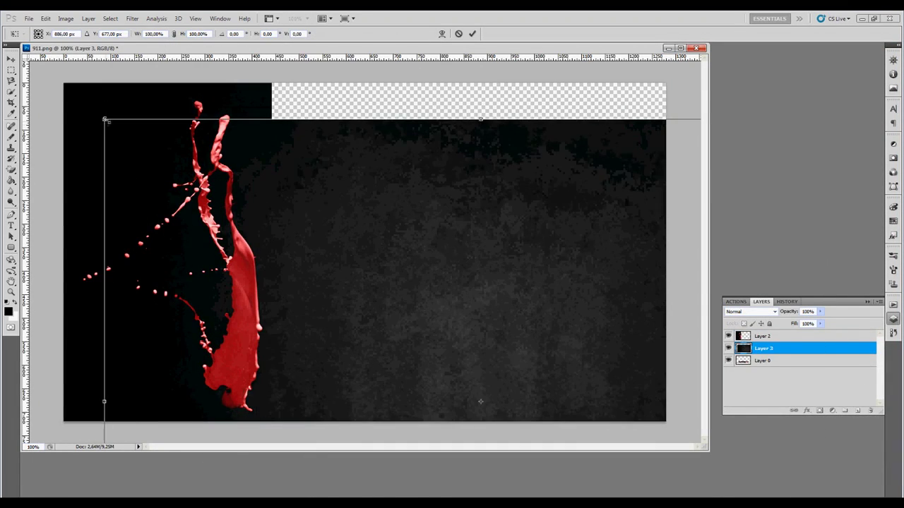
{"action": "left_click_drag", "start_coordinate": [198, 151], "coordinate": [199, 145]}
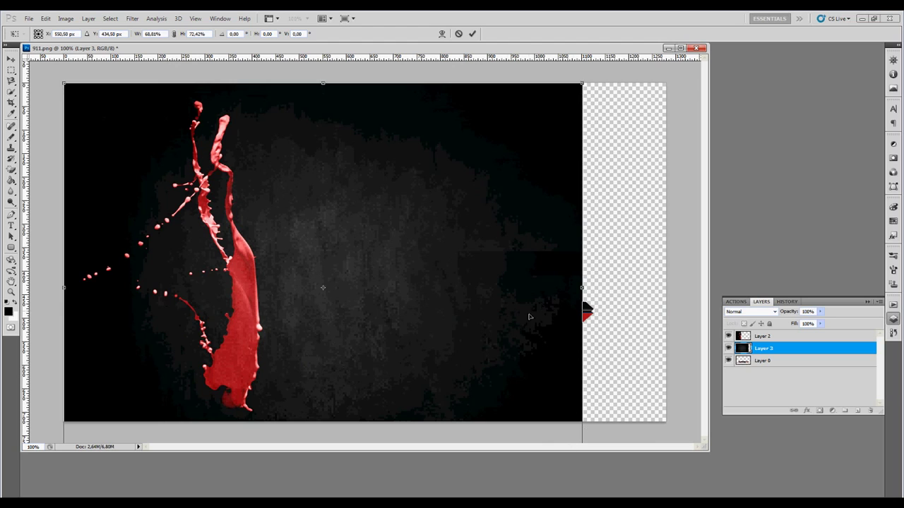
{"action": "left_click_drag", "start_coordinate": [529, 317], "coordinate": [419, 373]}
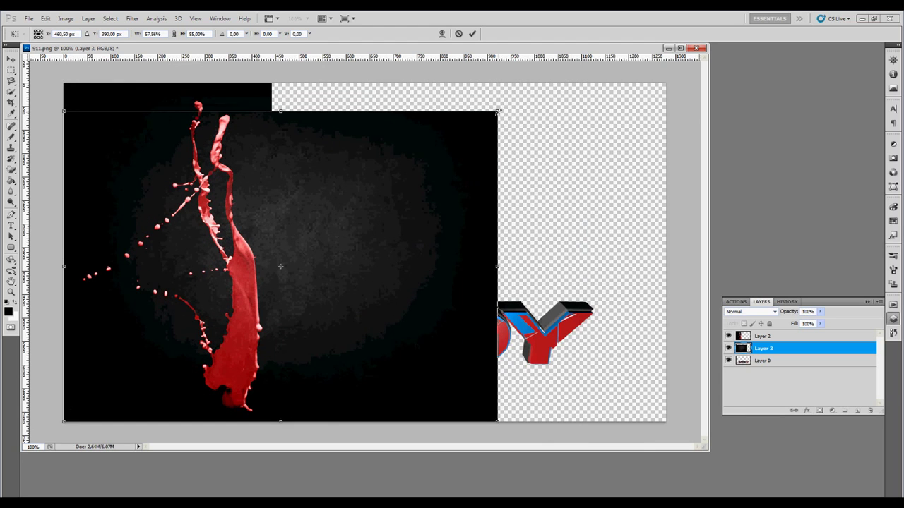
{"action": "left_click_drag", "start_coordinate": [498, 111], "coordinate": [668, 82]}
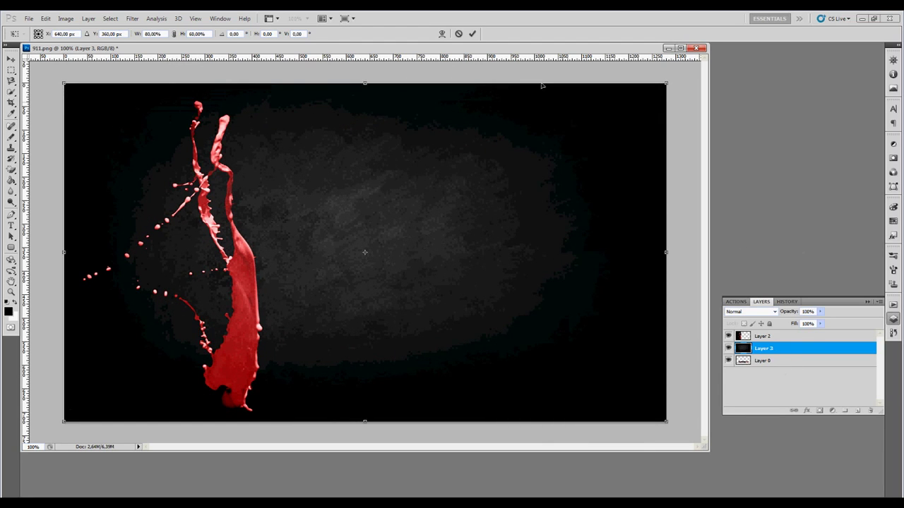
{"action": "key", "text": "Return"}
{"action": "key", "text": "ctrl+bracketleft"}
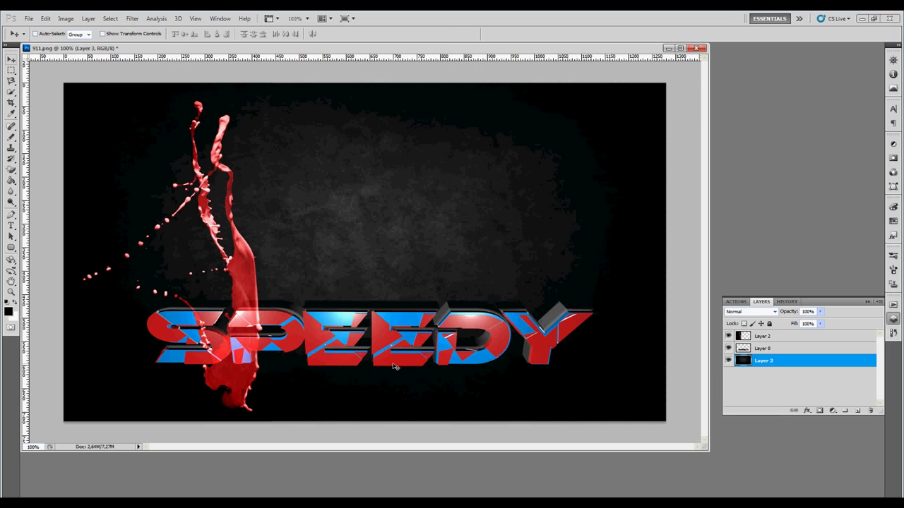
{"action": "left_click", "coordinate": [763, 336]}
Step: Rotate the red splash about 38° clockwise and settle it beneath the SPEEDY text
{"action": "key", "text": "ctrl+t"}
{"action": "left_click_drag", "start_coordinate": [278, 83], "coordinate": [349, 211]}
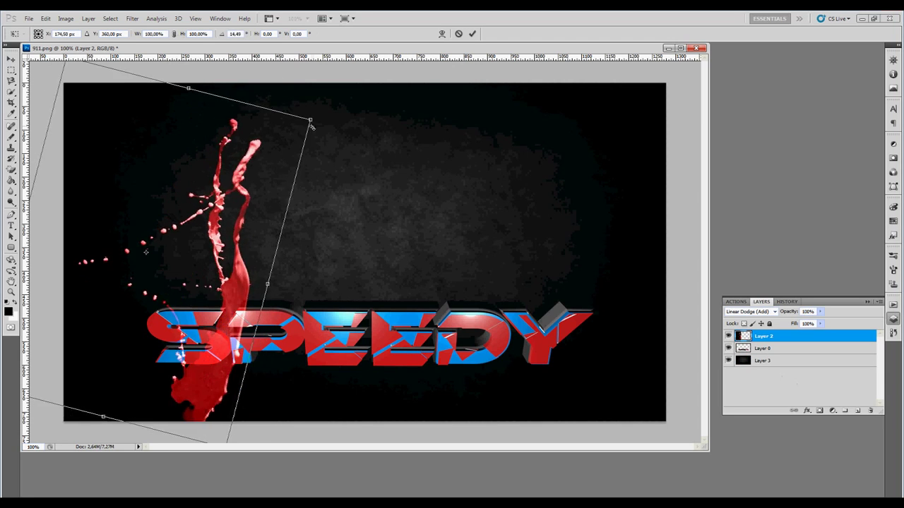
{"action": "mouse_move", "coordinate": [269, 306]}
{"action": "left_mouse_down"}
{"action": "mouse_move", "coordinate": [258, 211]}
{"action": "mouse_move", "coordinate": [298, 187]}
{"action": "left_mouse_up"}
{"action": "mouse_move", "coordinate": [395, 121]}
{"action": "left_mouse_down"}
{"action": "mouse_move", "coordinate": [549, 215]}
{"action": "mouse_move", "coordinate": [632, 293]}
{"action": "mouse_move", "coordinate": [647, 245]}
{"action": "left_mouse_up"}
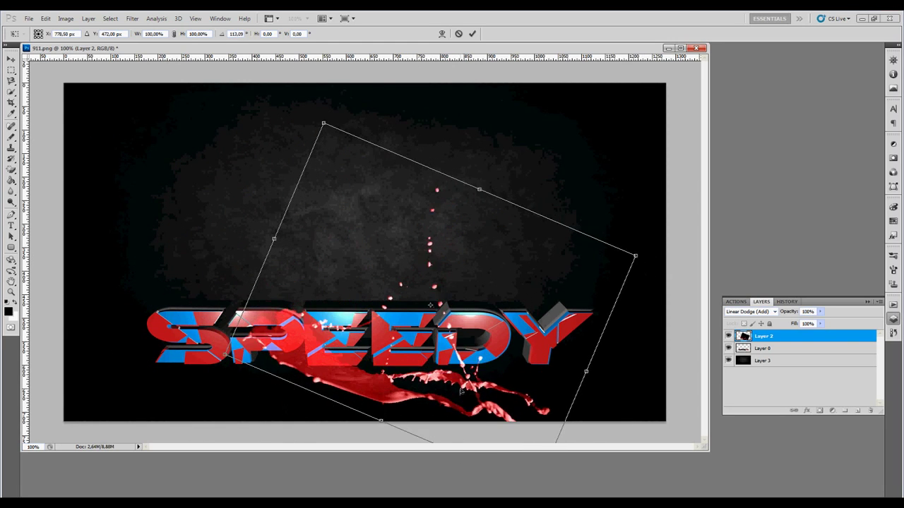
{"action": "left_click_drag", "start_coordinate": [470, 382], "coordinate": [466, 399]}
{"action": "left_click", "coordinate": [473, 34]}
Step: Raise the SPEEDY text about 76 px and shift the red splash about 70 px left
{"action": "left_click", "coordinate": [762, 348]}
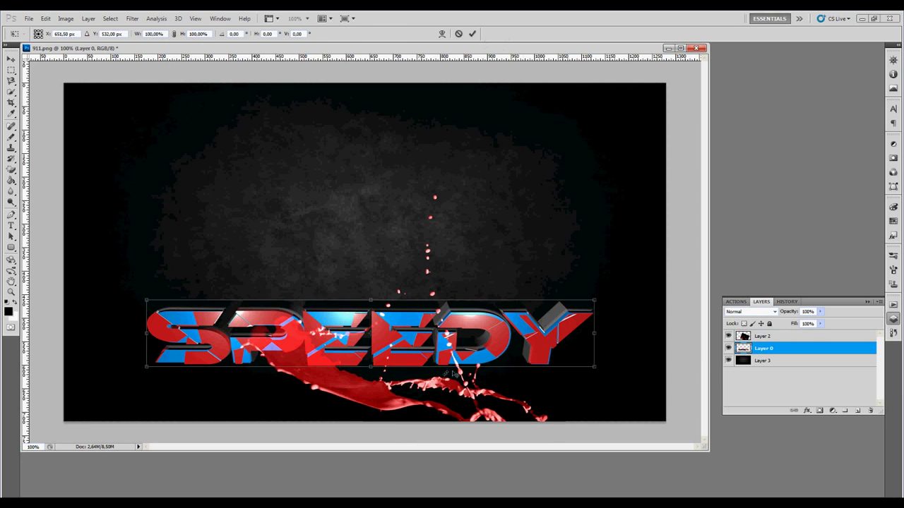
{"action": "key", "text": "ctrl+t"}
{"action": "left_click_drag", "start_coordinate": [398, 327], "coordinate": [399, 274]}
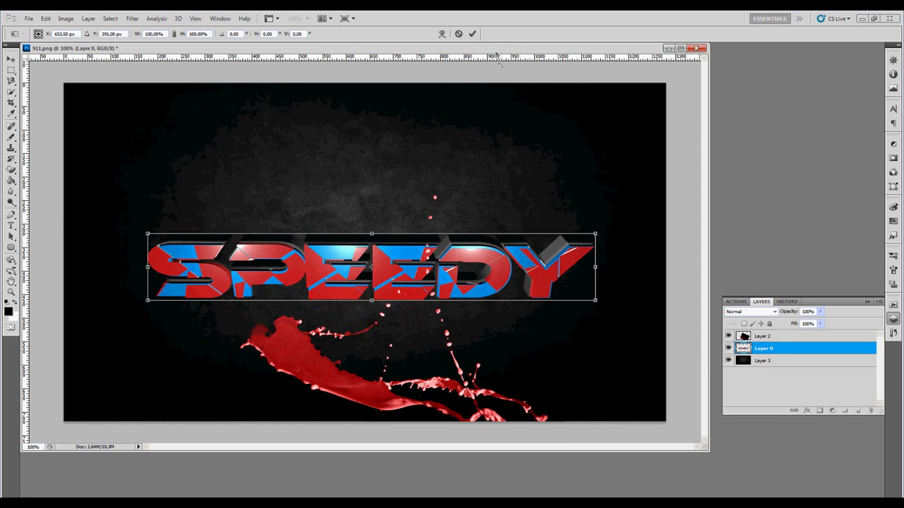
{"action": "left_click", "coordinate": [472, 33]}
{"action": "left_click", "coordinate": [763, 336]}
{"action": "left_click_drag", "start_coordinate": [406, 382], "coordinate": [355, 378]}
Step: Erase the stray red droplets above the text with an enlarged eraser brush
{"action": "left_click", "coordinate": [12, 172]}
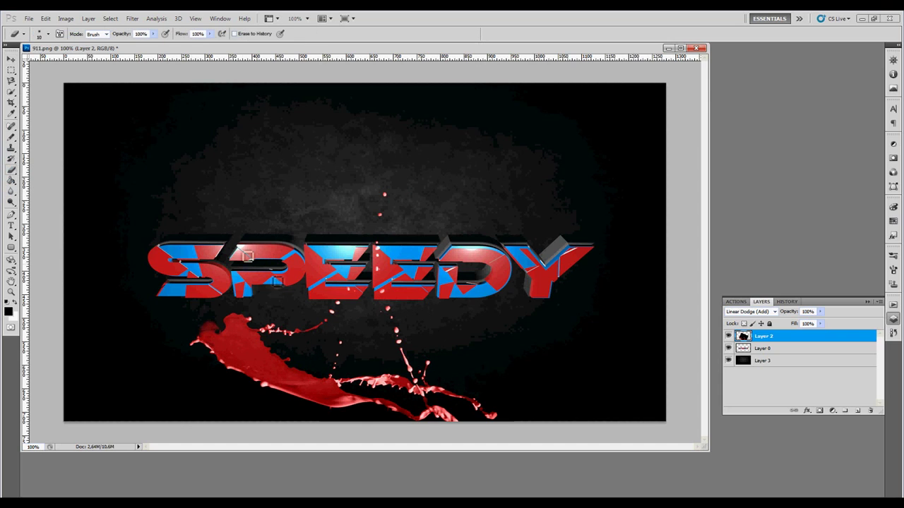
{"action": "left_click", "coordinate": [42, 33]}
{"action": "key", "text": "Return"}
{"action": "left_click_drag", "start_coordinate": [384, 192], "coordinate": [379, 215]}
{"action": "left_click", "coordinate": [29, 19]}
Step: Open the green splash image 14.jpg and copy it into 911.png
{"action": "left_click", "coordinate": [35, 37]}
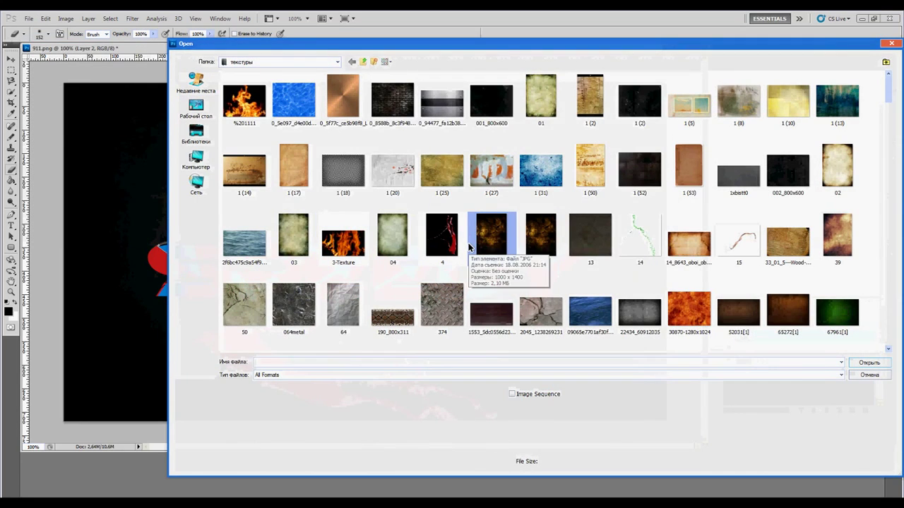
{"action": "left_click", "coordinate": [541, 233]}
{"action": "scroll", "coordinate": [636, 141], "scroll_direction": "down", "scroll_amount": 5}
{"action": "scroll", "coordinate": [636, 141], "scroll_direction": "up", "scroll_amount": 3}
{"action": "double_click", "coordinate": [633, 139]}
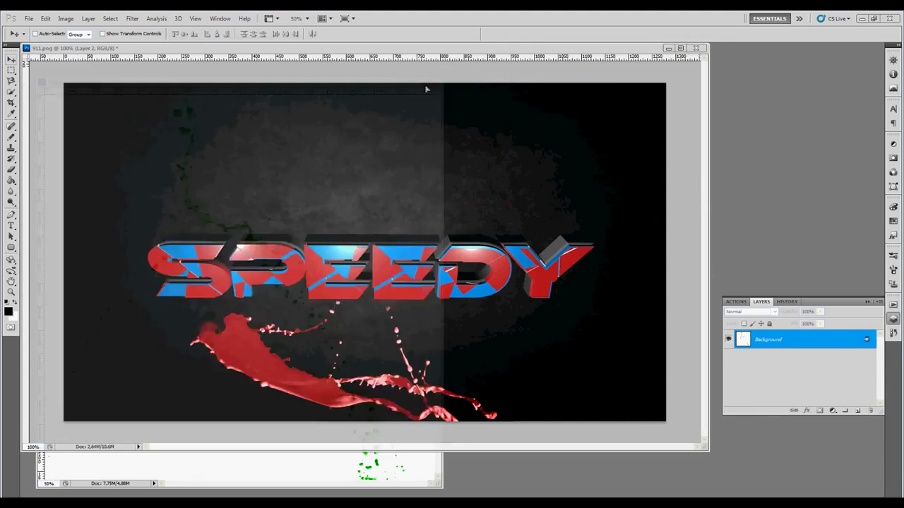
{"action": "left_click_drag", "start_coordinate": [102, 123], "coordinate": [519, 147]}
Step: Scale the green splash down and place it at the canvas's top-left
{"action": "key", "text": "ctrl+t"}
{"action": "mouse_move", "coordinate": [405, 252]}
{"action": "left_mouse_down"}
{"action": "mouse_move", "coordinate": [595, 167]}
{"action": "mouse_move", "coordinate": [324, 326]}
{"action": "mouse_move", "coordinate": [511, 152]}
{"action": "mouse_move", "coordinate": [601, 115]}
{"action": "mouse_move", "coordinate": [504, 198]}
{"action": "mouse_move", "coordinate": [577, 176]}
{"action": "mouse_move", "coordinate": [510, 312]}
{"action": "mouse_move", "coordinate": [600, 90]}
{"action": "mouse_move", "coordinate": [586, 151]}
{"action": "mouse_move", "coordinate": [477, 281]}
{"action": "left_mouse_up"}
{"action": "left_click_drag", "start_coordinate": [372, 353], "coordinate": [331, 152]}
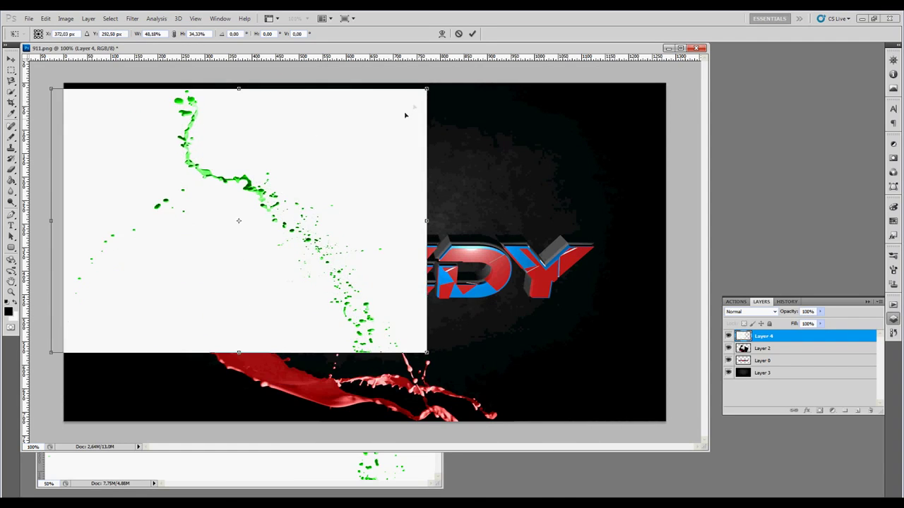
{"action": "left_click_drag", "start_coordinate": [424, 81], "coordinate": [322, 157]}
{"action": "mouse_move", "coordinate": [212, 255]}
{"action": "left_mouse_down"}
{"action": "mouse_move", "coordinate": [254, 151]}
{"action": "mouse_move", "coordinate": [265, 152]}
{"action": "mouse_move", "coordinate": [247, 180]}
{"action": "left_mouse_up"}
{"action": "left_click_drag", "start_coordinate": [359, 272], "coordinate": [395, 283]}
{"action": "key", "text": "Return"}
Step: Set the green splash's blend mode to Divide so it shows as magenta spray
{"action": "left_click", "coordinate": [750, 311]}
{"action": "left_click", "coordinate": [734, 92]}
{"action": "key", "text": "Down"}
{"action": "key", "text": "Down"}
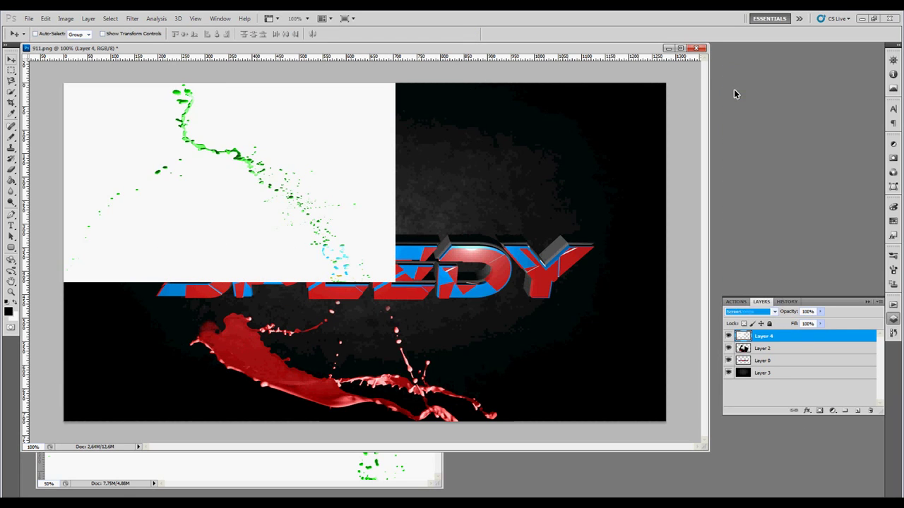
{"action": "key", "text": "Down"}
{"action": "key", "text": "Down"}
{"action": "key", "text": "Down"}
{"action": "key", "text": "Down"}
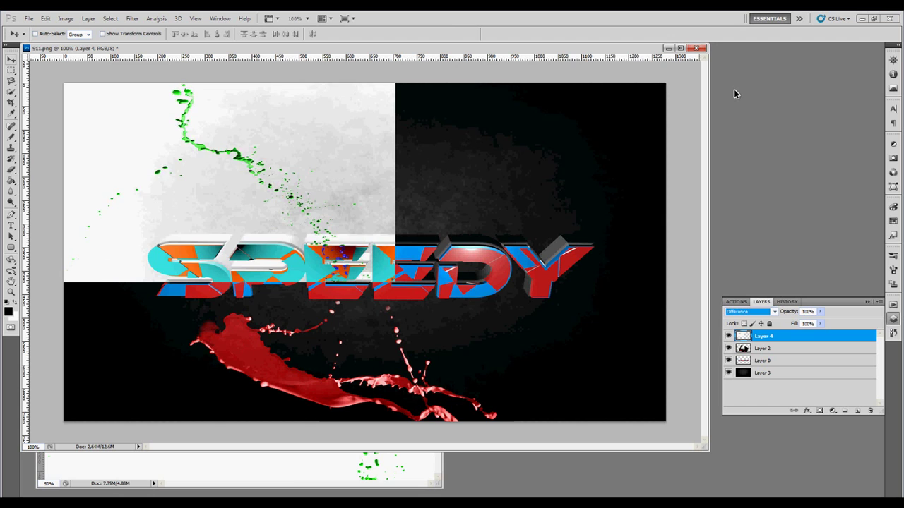
{"action": "key", "text": "Down"}
{"action": "key", "text": "Down"}
{"action": "key", "text": "Down"}
{"action": "key", "text": "Down"}
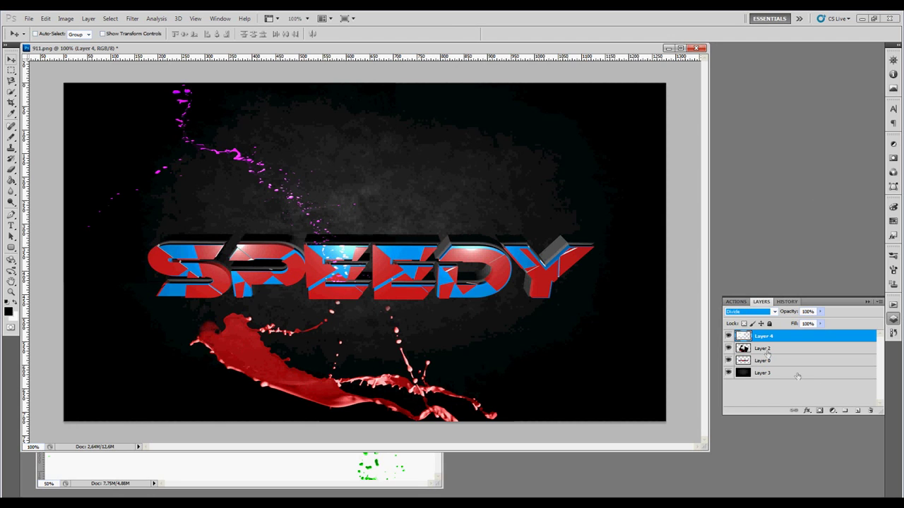
Step: Try Gradient Map adjustments on the splash layers, then remove them again
{"action": "left_click", "coordinate": [832, 410]}
{"action": "left_click", "coordinate": [827, 394]}
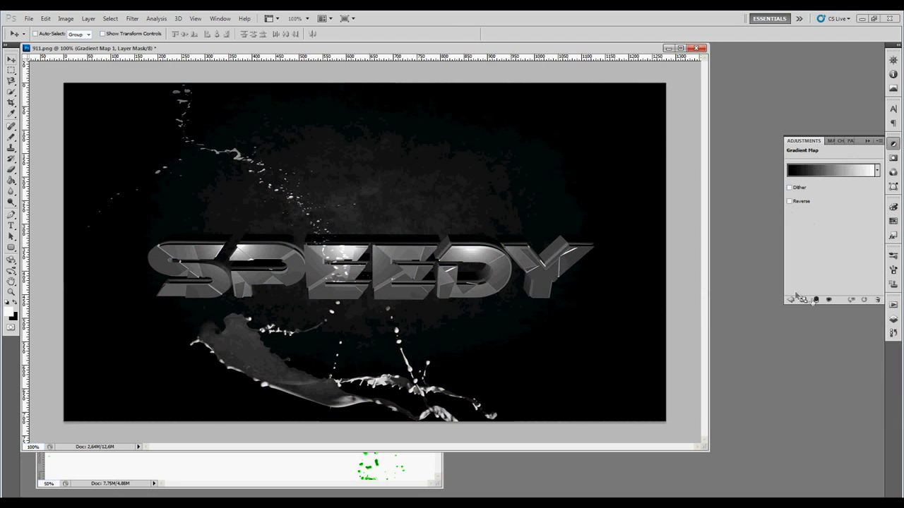
{"action": "key", "text": "F7"}
{"action": "key", "text": "ctrl+z"}
{"action": "left_click", "coordinate": [776, 351]}
{"action": "left_click", "coordinate": [772, 340]}
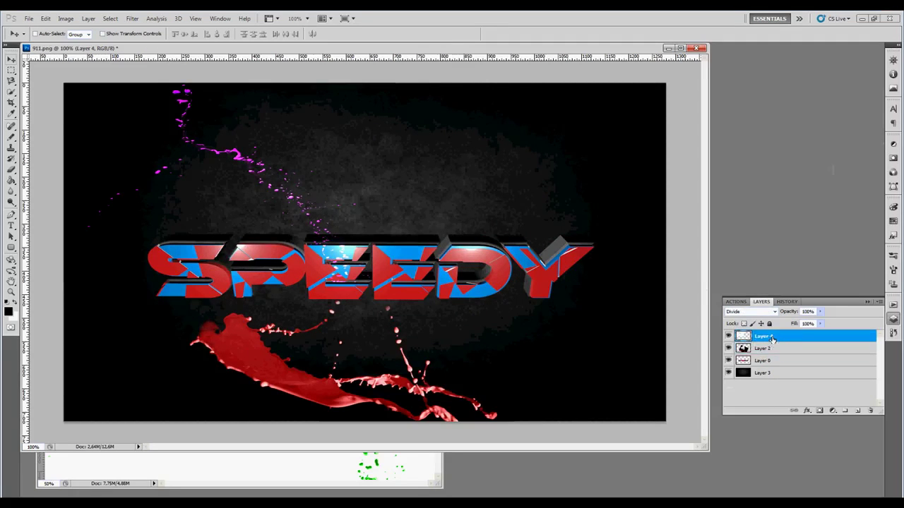
{"action": "left_click", "coordinate": [763, 347]}
{"action": "left_click", "coordinate": [833, 410]}
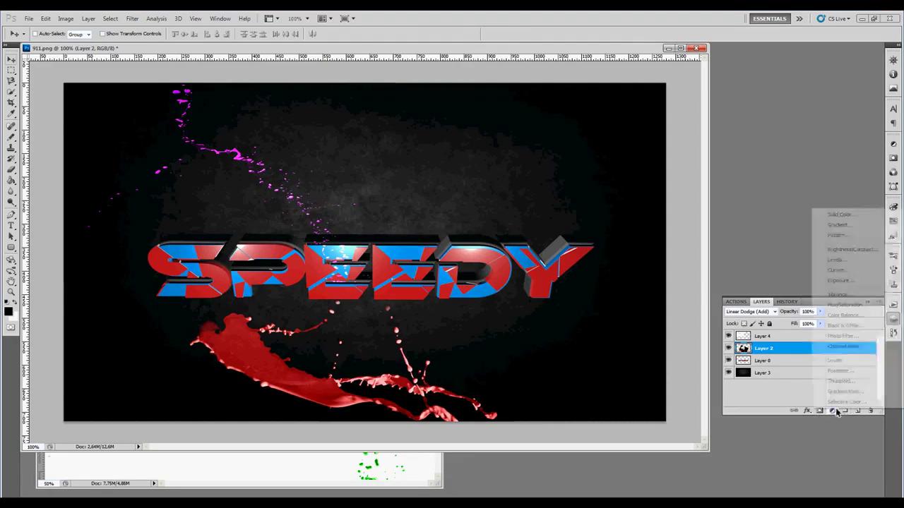
{"action": "left_click", "coordinate": [827, 392]}
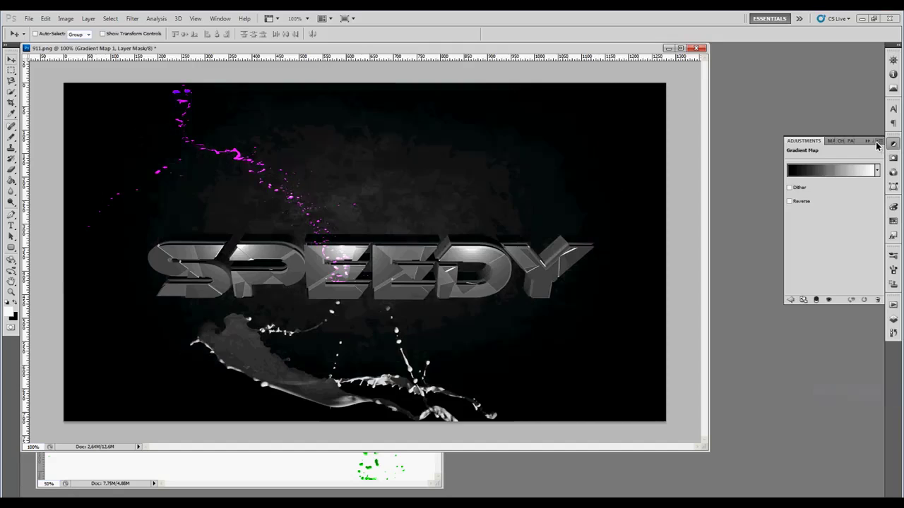
{"action": "left_click", "coordinate": [893, 318]}
{"action": "key", "text": "ctrl+alt+z"}
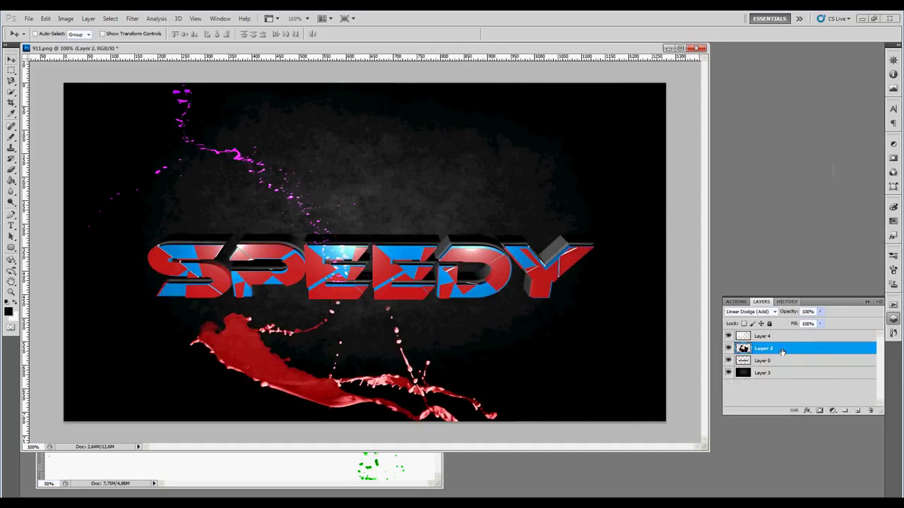
{"action": "key", "text": "ctrl+alt+z"}
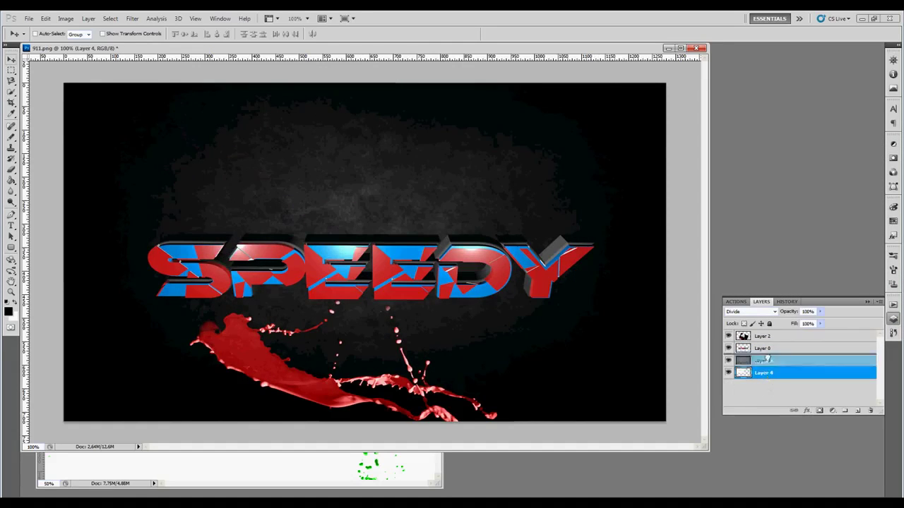
Step: Move the magenta splash below the text layers and discard a test Matte Sphere Gradient Map
{"action": "left_click_drag", "start_coordinate": [767, 360], "coordinate": [780, 373]}
{"action": "left_click", "coordinate": [832, 411]}
{"action": "left_click", "coordinate": [839, 396]}
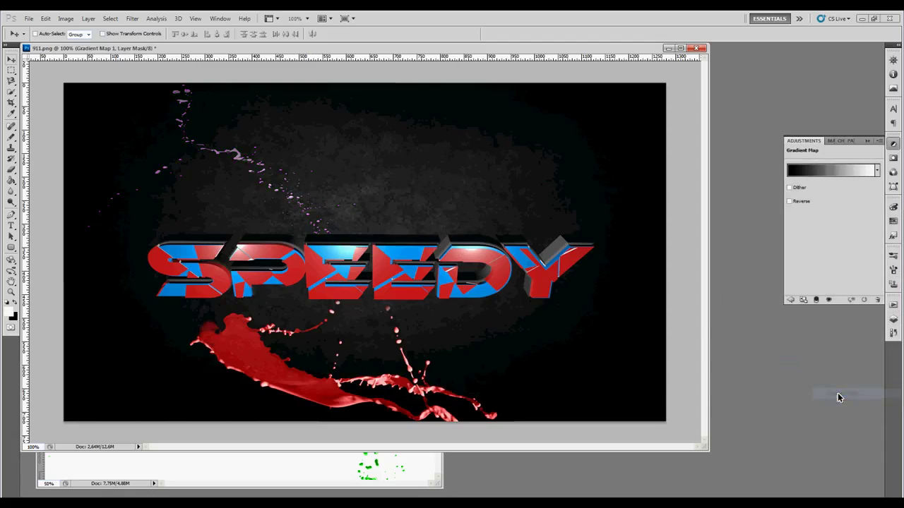
{"action": "left_click", "coordinate": [877, 170]}
{"action": "left_click", "coordinate": [824, 191]}
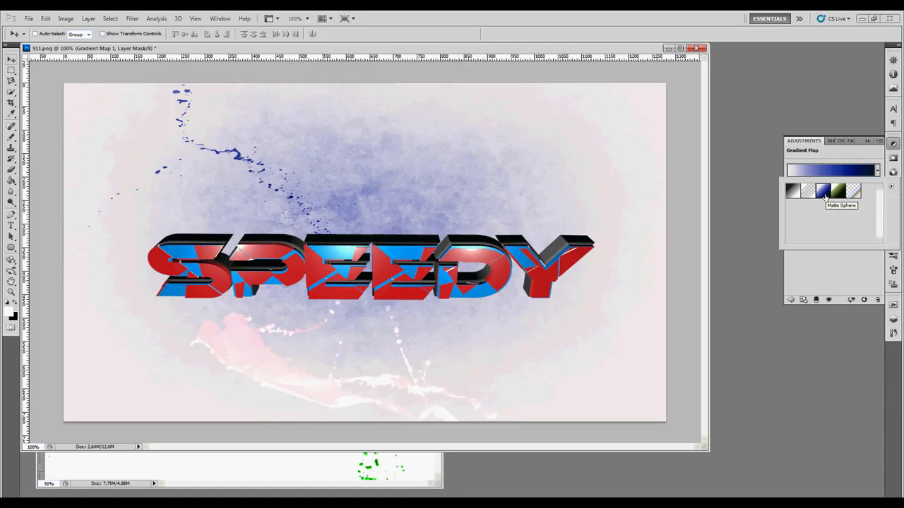
{"action": "left_click", "coordinate": [868, 273]}
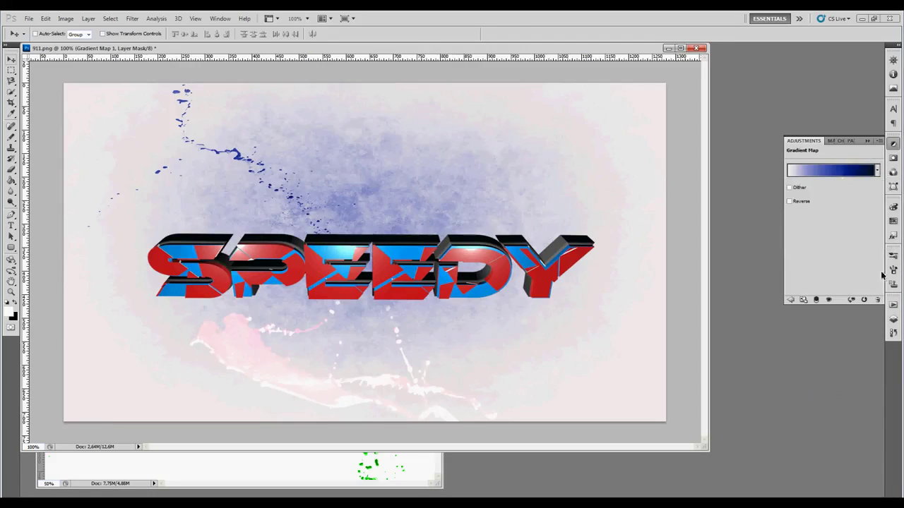
{"action": "key", "text": "F7"}
{"action": "left_click_drag", "start_coordinate": [820, 323], "coordinate": [788, 325]}
{"action": "key", "text": "Delete"}
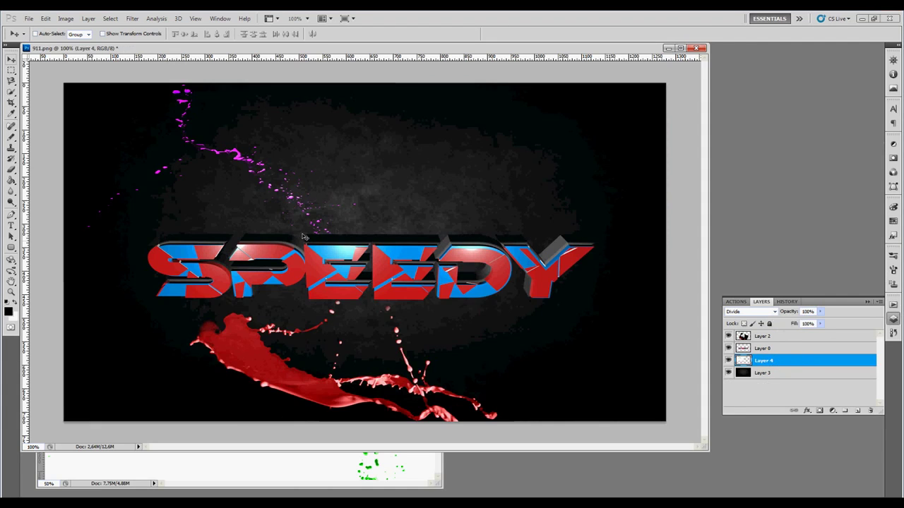
{"action": "left_click", "coordinate": [23, 20]}
{"action": "left_click", "coordinate": [37, 34]}
Step: Bring 4.jpg into 911.png again, rotating and stretching it across the upper area
{"action": "left_click", "coordinate": [433, 253]}
{"action": "left_click", "coordinate": [869, 363]}
{"action": "mouse_move", "coordinate": [488, 167]}
{"action": "left_mouse_down"}
{"action": "mouse_move", "coordinate": [437, 211]}
{"action": "mouse_move", "coordinate": [452, 268]}
{"action": "left_mouse_up"}
{"action": "key", "text": "ctrl+t"}
{"action": "left_click_drag", "start_coordinate": [581, 174], "coordinate": [387, 379]}
{"action": "mouse_move", "coordinate": [332, 403]}
{"action": "left_mouse_down"}
{"action": "mouse_move", "coordinate": [452, 135]}
{"action": "mouse_move", "coordinate": [393, 27]}
{"action": "mouse_move", "coordinate": [280, 82]}
{"action": "left_mouse_up"}
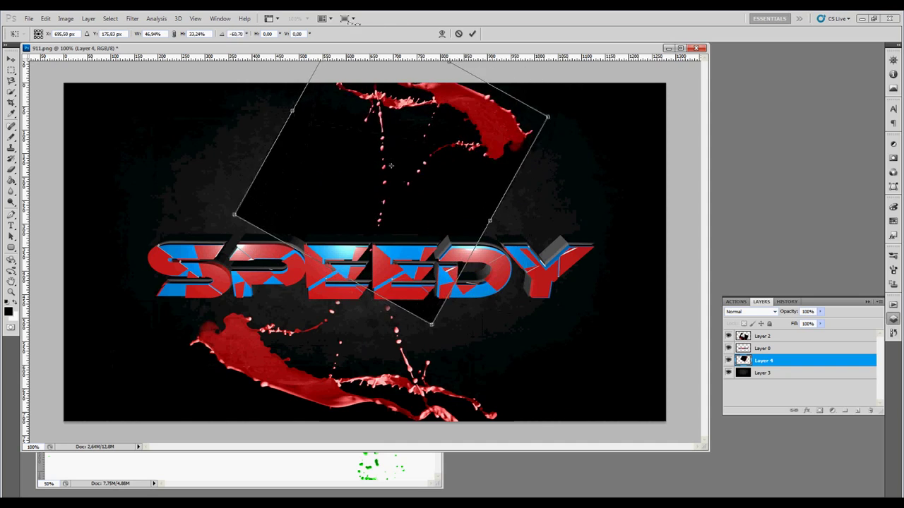
{"action": "left_click_drag", "start_coordinate": [424, 142], "coordinate": [352, 210]}
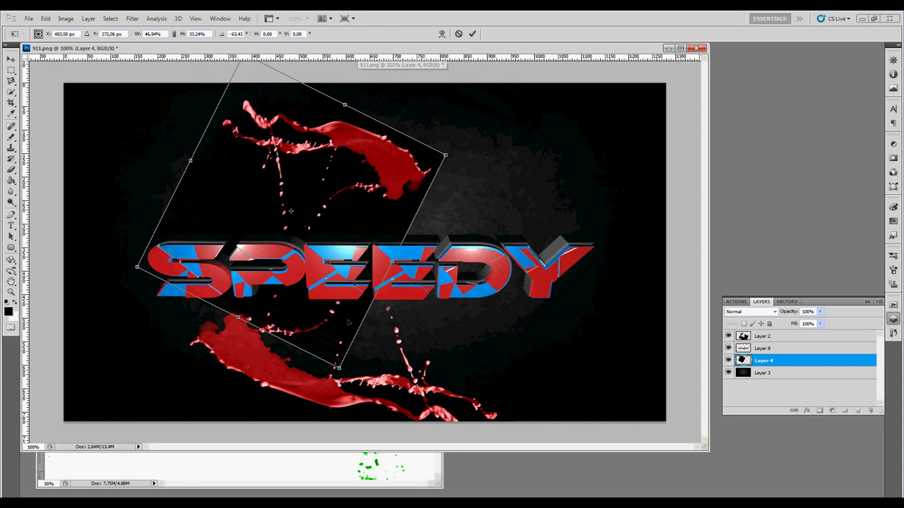
{"action": "left_click_drag", "start_coordinate": [378, 367], "coordinate": [436, 392]}
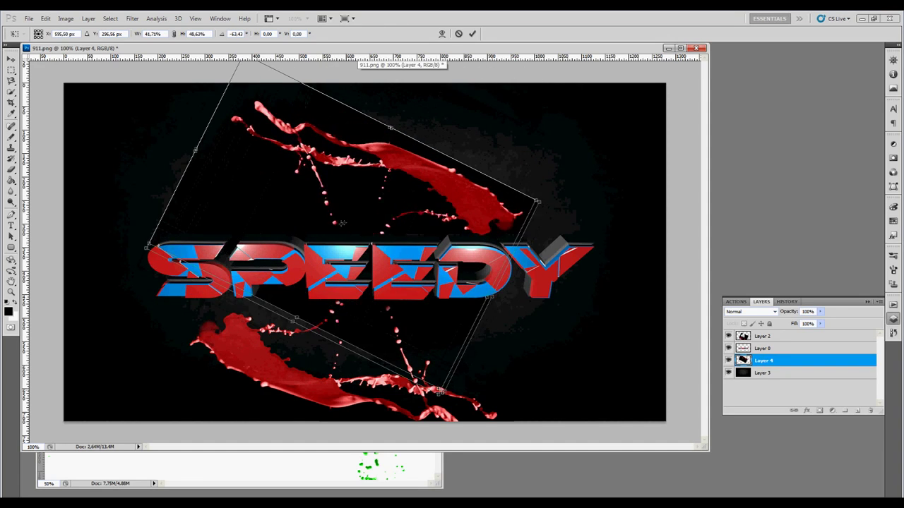
{"action": "left_click", "coordinate": [473, 34]}
Step: Set the new splash's blend mode to Lighten so its black backdrop vanishes
{"action": "left_click", "coordinate": [750, 311]}
{"action": "left_click", "coordinate": [739, 96]}
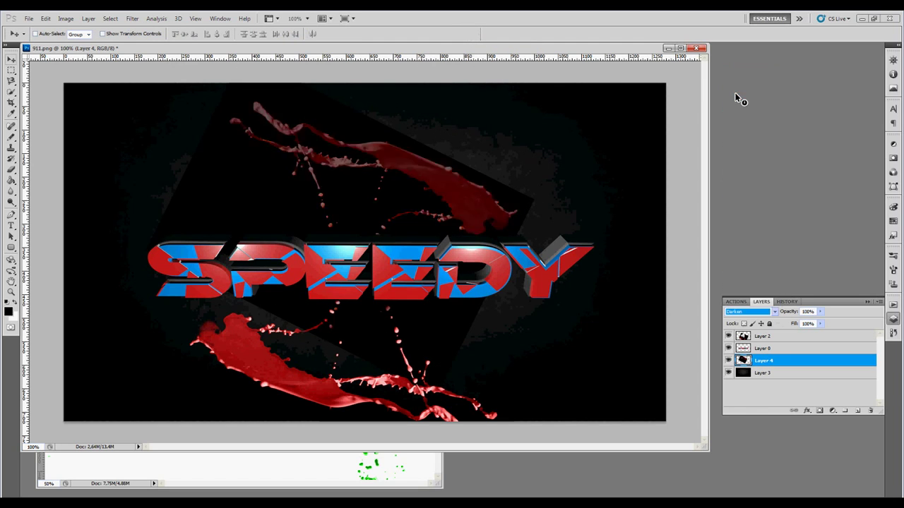
{"action": "key", "text": "Up"}
{"action": "key", "text": "Up"}
{"action": "key", "text": "Up"}
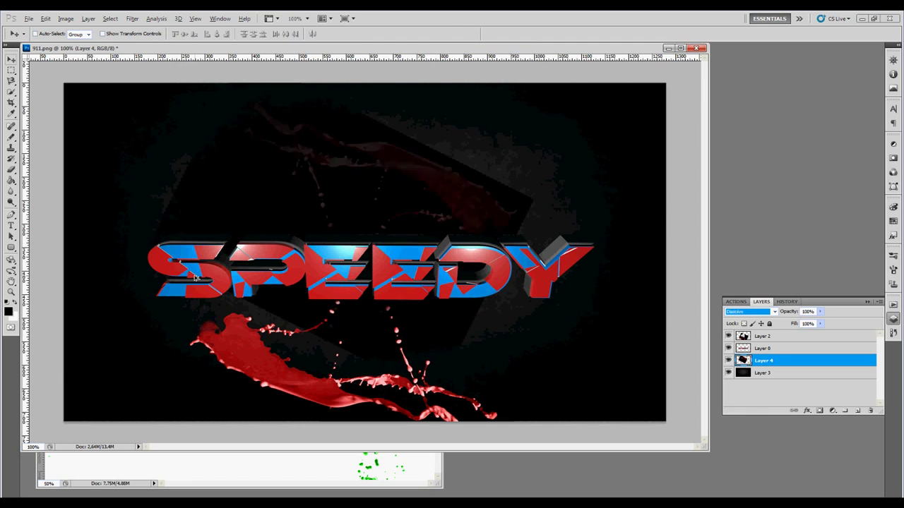
{"action": "key", "text": "Down"}
{"action": "key", "text": "Down"}
{"action": "key", "text": "Down"}
{"action": "key", "text": "Down"}
{"action": "key", "text": "Down"}
{"action": "key", "text": "Down"}
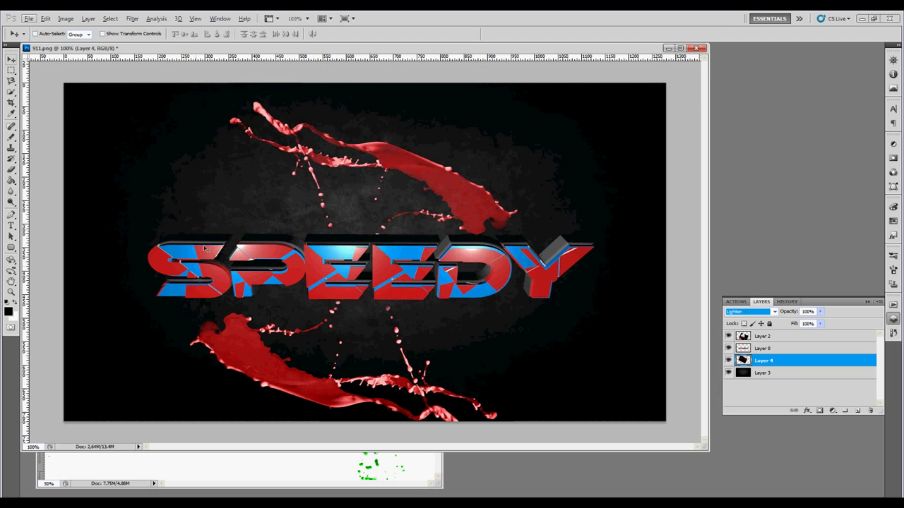
{"action": "left_click", "coordinate": [761, 372]}
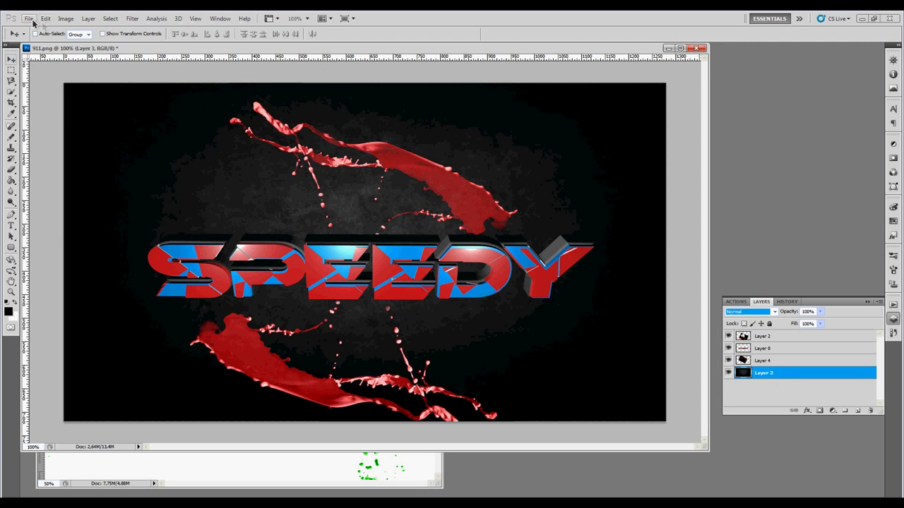
Step: Open the Flare (39) image and drag it into 911.png as a new layer
{"action": "left_click", "coordinate": [29, 18]}
{"action": "left_click", "coordinate": [35, 30]}
{"action": "left_click", "coordinate": [362, 61]}
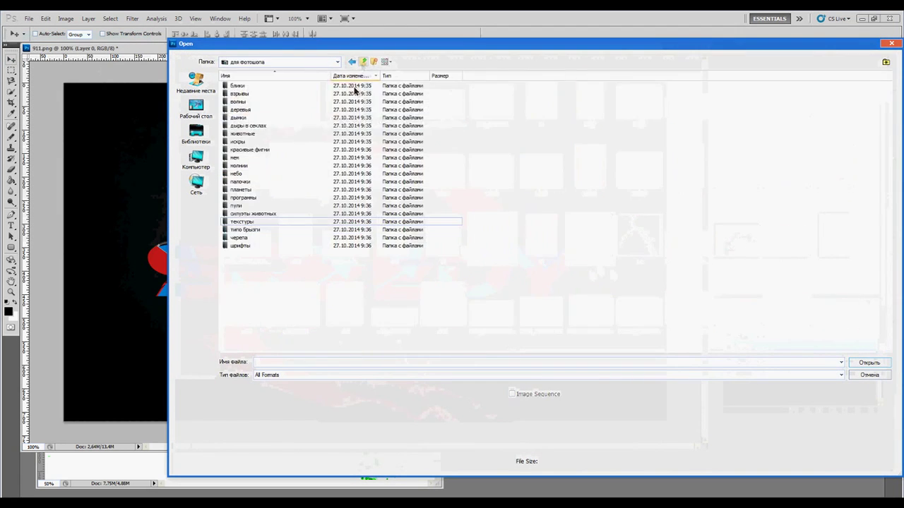
{"action": "double_click", "coordinate": [368, 197]}
{"action": "left_click", "coordinate": [458, 260]}
{"action": "scroll", "coordinate": [458, 260], "scroll_direction": "down", "scroll_amount": 3}
{"action": "double_click", "coordinate": [492, 304]}
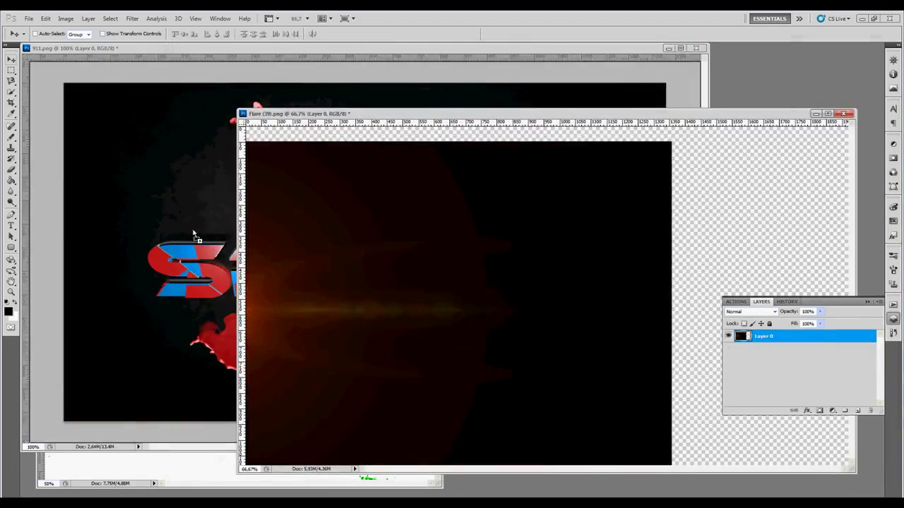
{"action": "left_click_drag", "start_coordinate": [269, 229], "coordinate": [428, 218]}
{"action": "key", "text": "ctrl+w"}
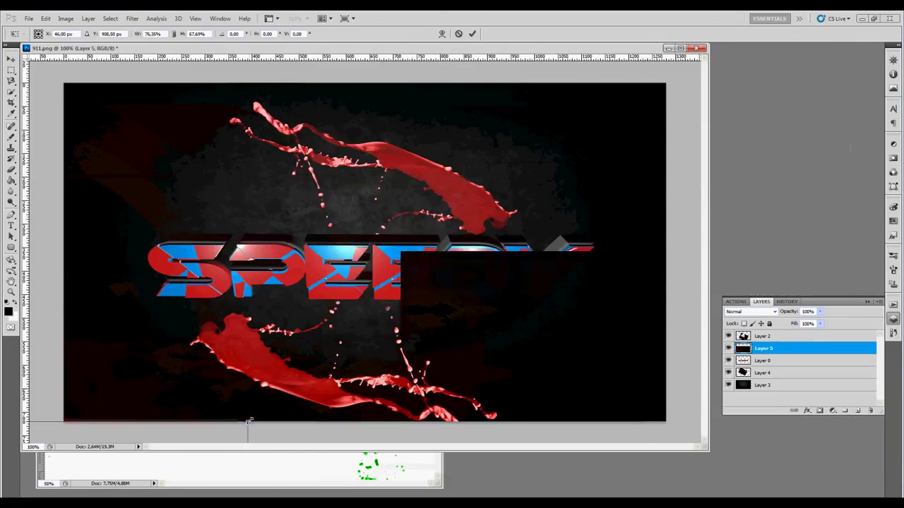
Step: Shrink the flare onto the left edge of the S and blend it with Screen
{"action": "key", "text": "ctrl+t"}
{"action": "left_click_drag", "start_coordinate": [257, 393], "coordinate": [213, 351]}
{"action": "left_click_drag", "start_coordinate": [173, 379], "coordinate": [379, 261]}
{"action": "mouse_move", "coordinate": [420, 303]}
{"action": "left_mouse_down"}
{"action": "mouse_move", "coordinate": [221, 278]}
{"action": "mouse_move", "coordinate": [170, 263]}
{"action": "left_mouse_up"}
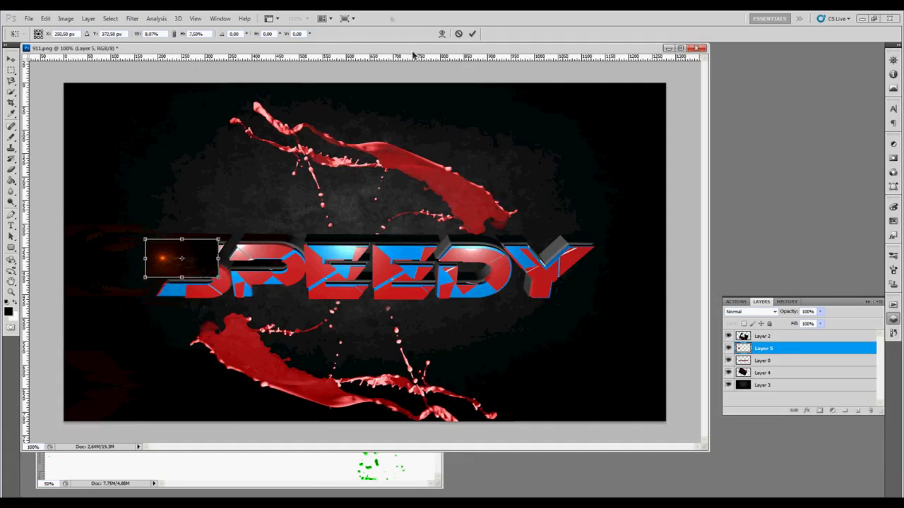
{"action": "left_click", "coordinate": [472, 34]}
{"action": "left_click", "coordinate": [750, 312]}
{"action": "left_click", "coordinate": [739, 93]}
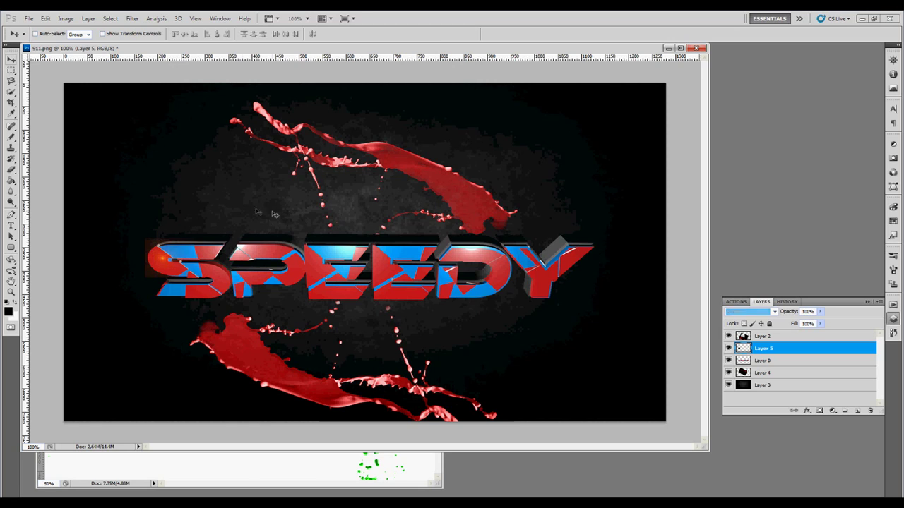
{"action": "left_click_drag", "start_coordinate": [190, 262], "coordinate": [177, 266]}
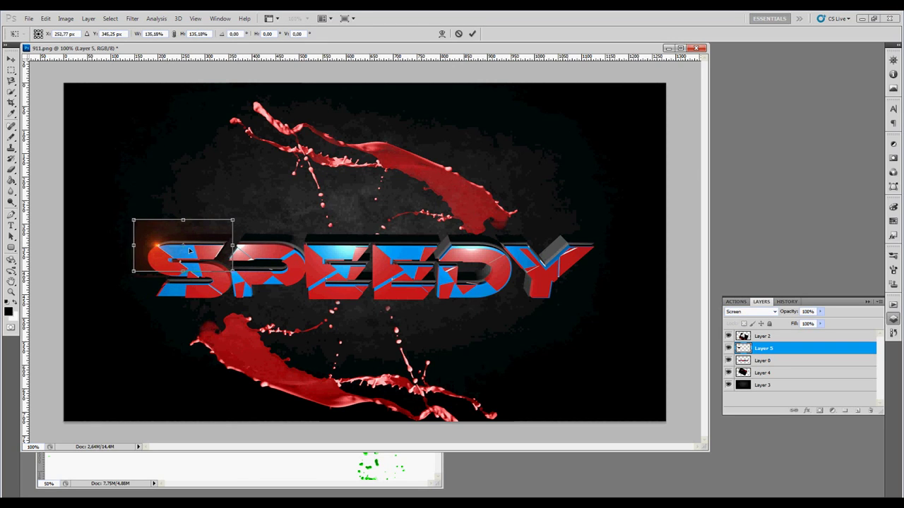
{"action": "left_click", "coordinate": [469, 33]}
Step: Set the brush to 81 px and start free-transforming the Layer 5 glow near the S
{"action": "key", "text": "b"}
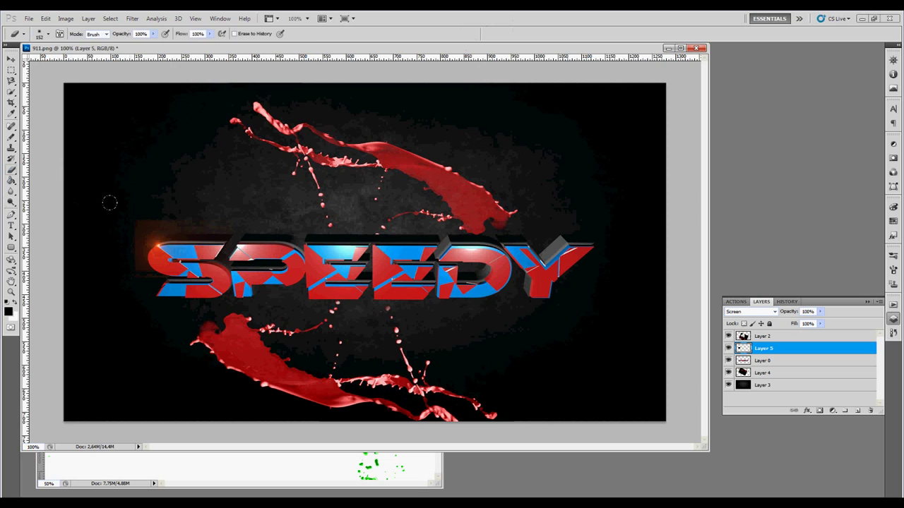
{"action": "left_click", "coordinate": [48, 33]}
{"action": "left_click_drag", "start_coordinate": [74, 64], "coordinate": [68, 64]}
{"action": "key", "text": "Return"}
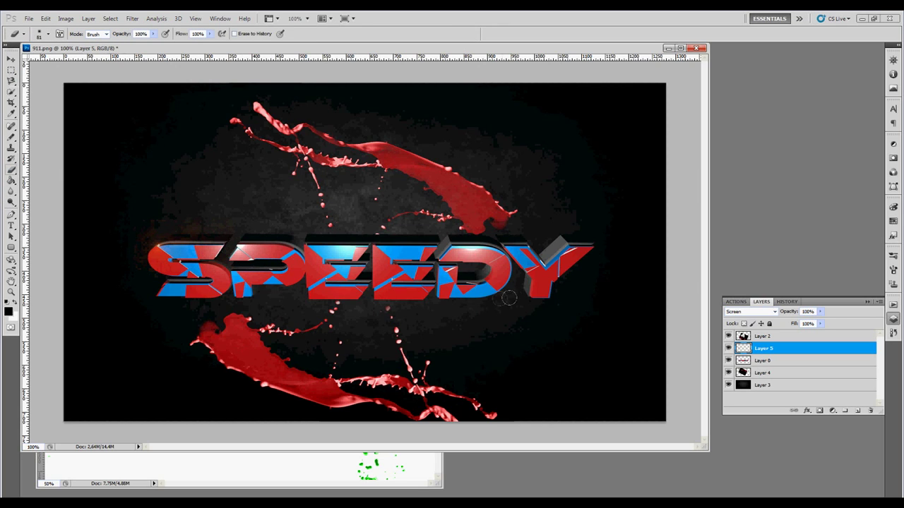
{"action": "key", "text": "ctrl+t"}
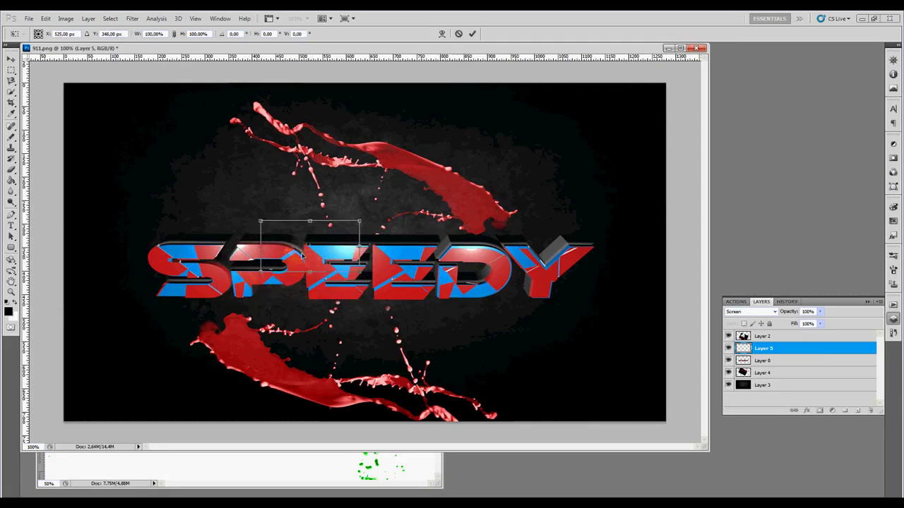
Step: Commit the glow transform and duplicate the glow layer three times
{"action": "left_click", "coordinate": [459, 34]}
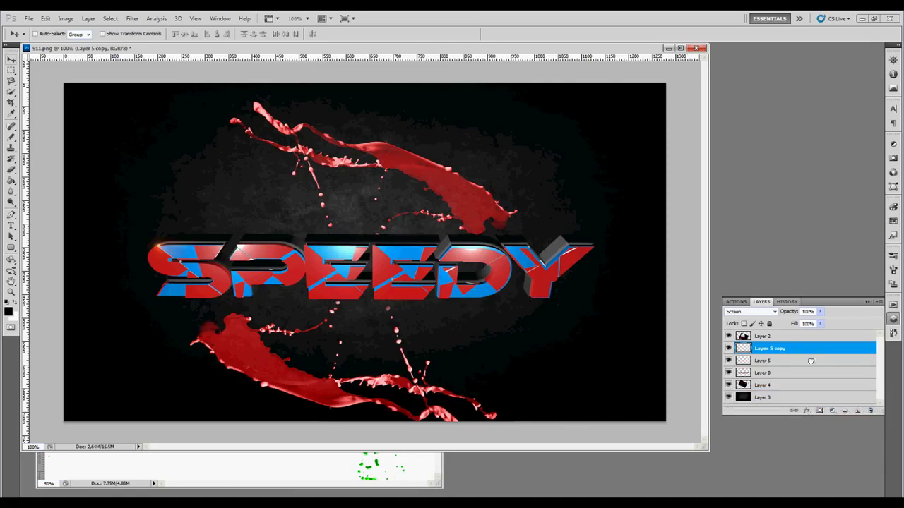
{"action": "left_click_drag", "start_coordinate": [798, 349], "coordinate": [857, 410]}
{"action": "left_click_drag", "start_coordinate": [826, 350], "coordinate": [857, 410]}
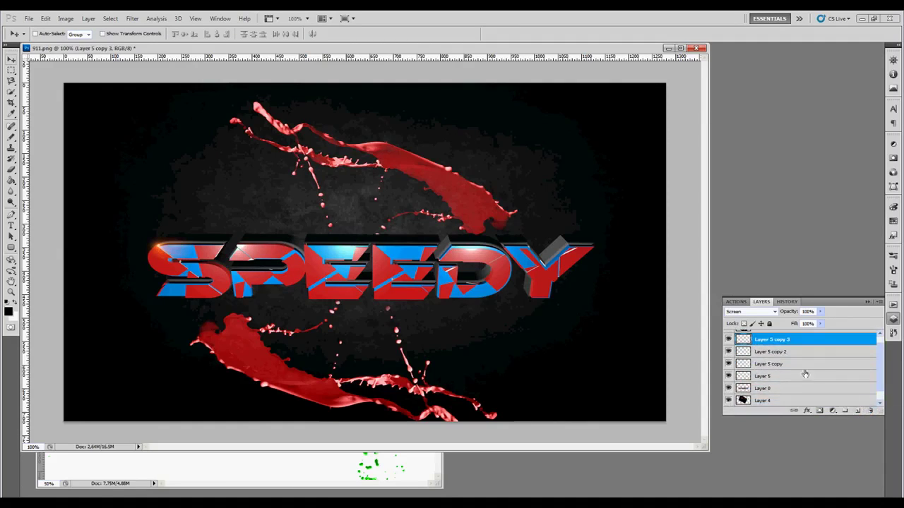
{"action": "left_click_drag", "start_coordinate": [784, 339], "coordinate": [857, 411]}
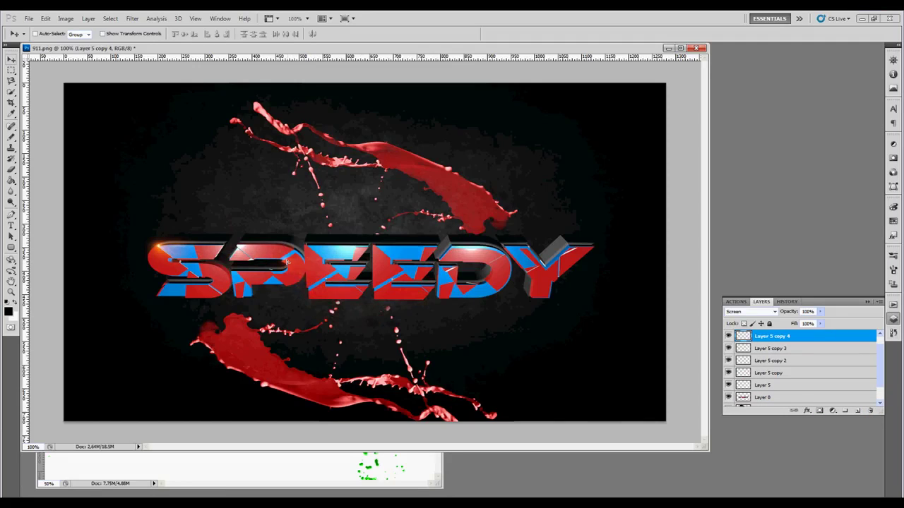
Step: Select among the Layer 5 glow copies and merge away the extra copy
{"action": "left_click", "coordinate": [768, 347]}
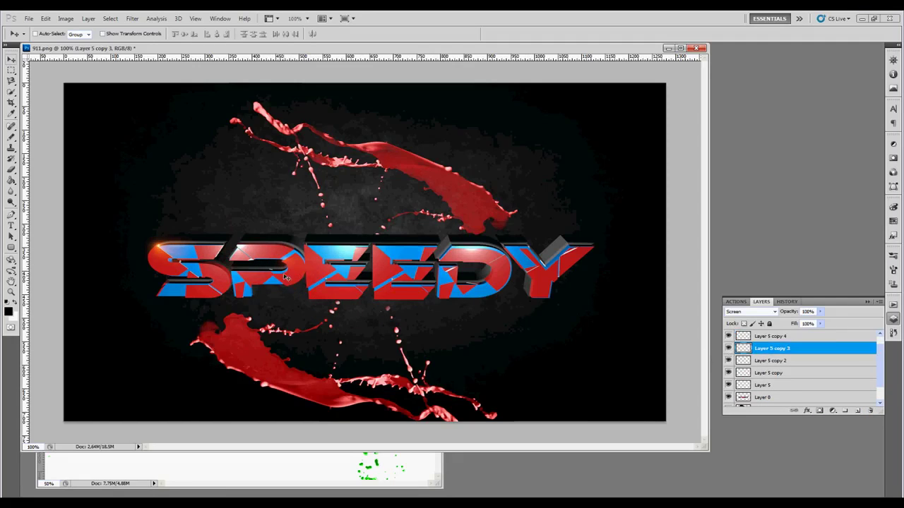
{"action": "key", "text": "alt+bracketright"}
{"action": "left_click", "coordinate": [789, 348], "text": "shift"}
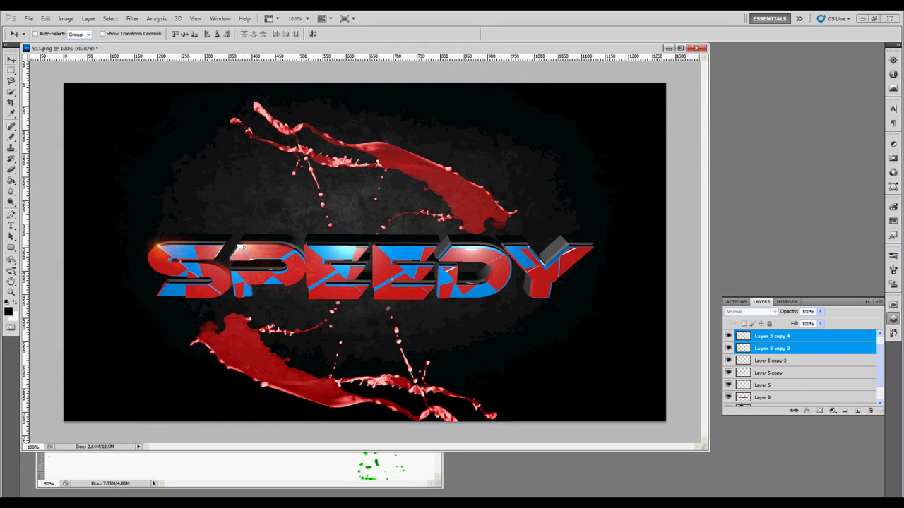
{"action": "key", "text": "b"}
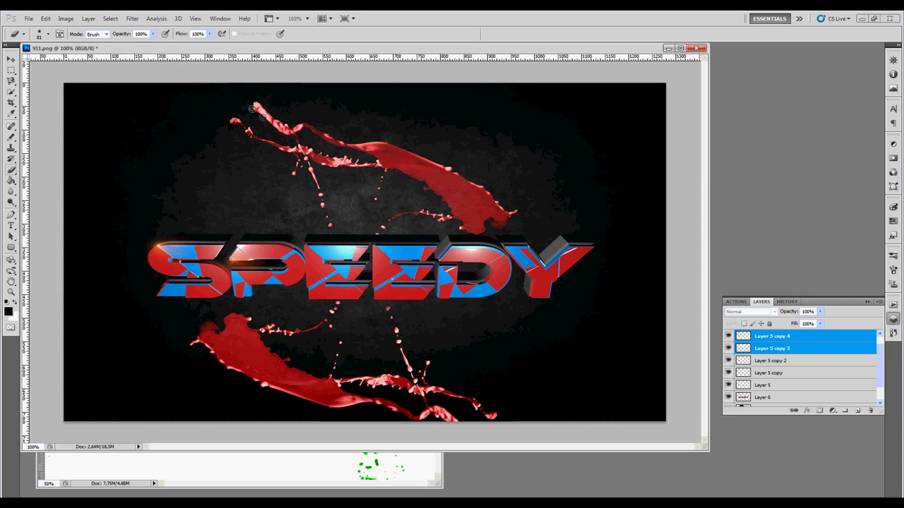
{"action": "key", "text": "alt+bracketright"}
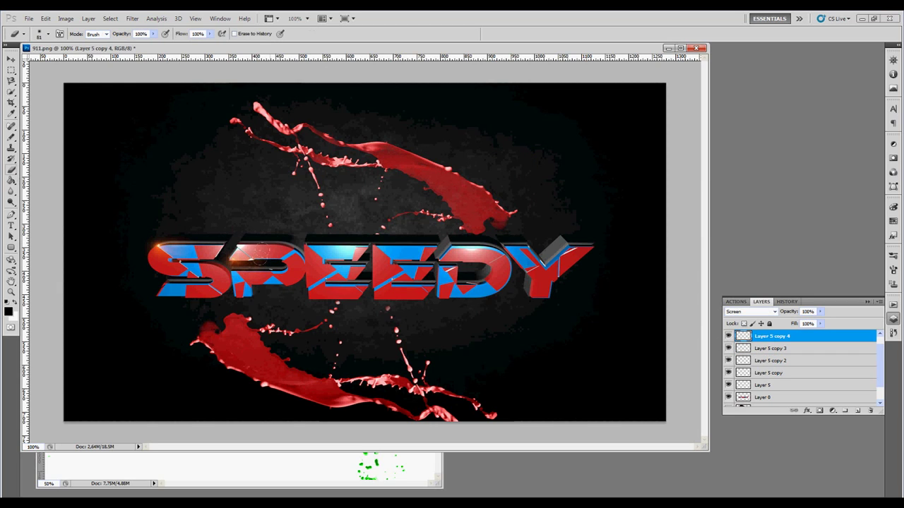
{"action": "key", "text": "alt+bracketleft"}
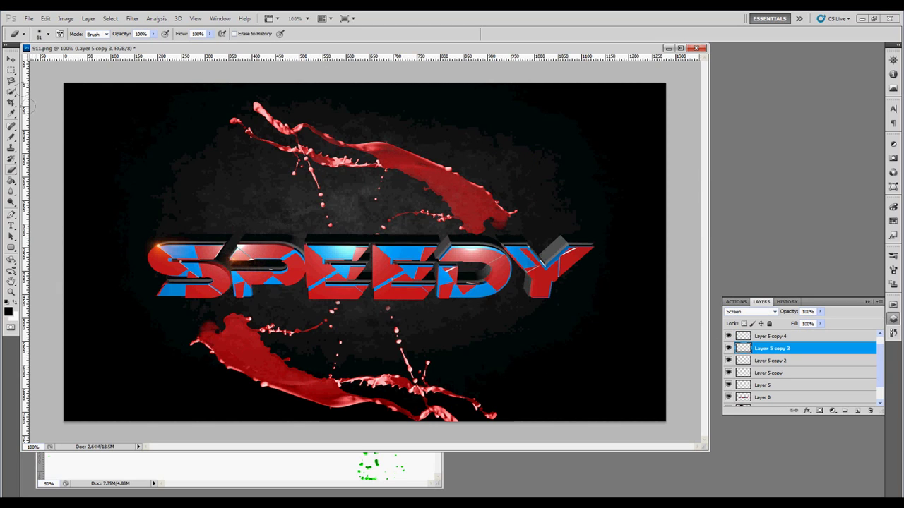
{"action": "left_click", "coordinate": [774, 362]}
{"action": "key", "text": "alt+bracketleft"}
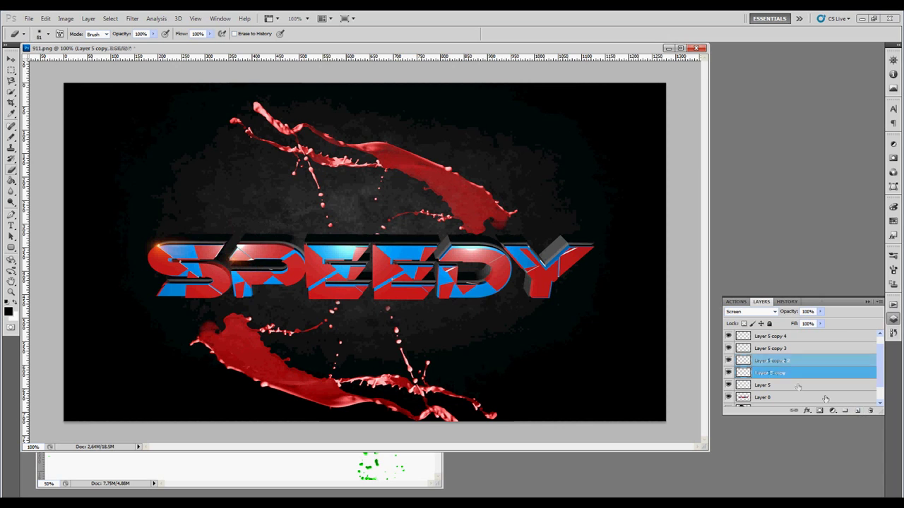
{"action": "key", "text": "ctrl+e"}
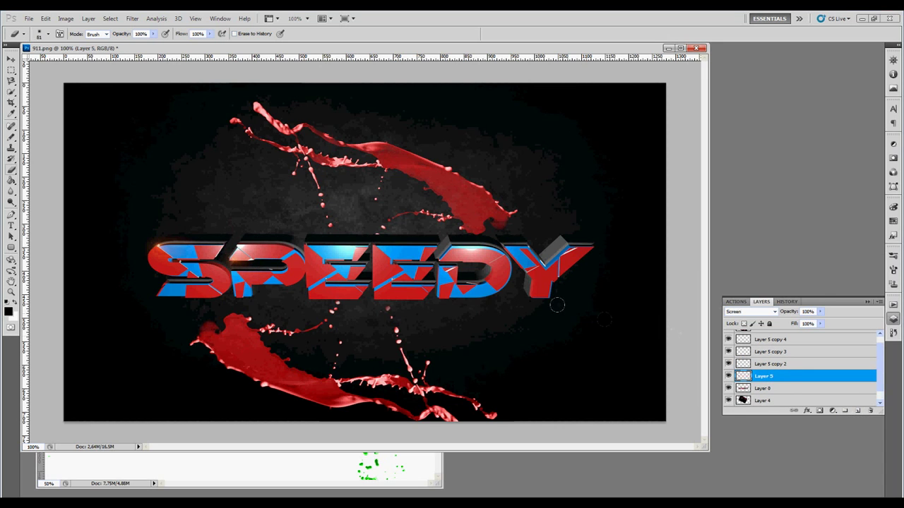
Step: Open the Flare (22) light-ray image and move its window aside
{"action": "left_click", "coordinate": [26, 20]}
{"action": "left_click", "coordinate": [49, 41]}
{"action": "scroll", "coordinate": [428, 261], "scroll_direction": "down", "scroll_amount": 2}
{"action": "scroll", "coordinate": [429, 261], "scroll_direction": "up", "scroll_amount": 2}
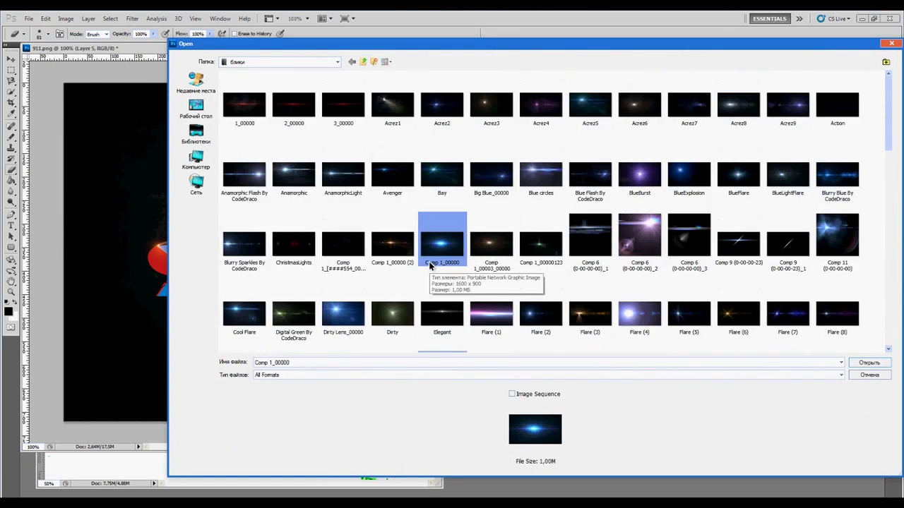
{"action": "scroll", "coordinate": [429, 267], "scroll_direction": "down", "scroll_amount": 4}
{"action": "scroll", "coordinate": [429, 265], "scroll_direction": "down", "scroll_amount": 3}
{"action": "scroll", "coordinate": [427, 263], "scroll_direction": "down", "scroll_amount": 3}
{"action": "scroll", "coordinate": [427, 263], "scroll_direction": "down", "scroll_amount": 3}
{"action": "scroll", "coordinate": [459, 283], "scroll_direction": "down", "scroll_amount": 1}
{"action": "scroll", "coordinate": [516, 275], "scroll_direction": "up", "scroll_amount": 3}
{"action": "scroll", "coordinate": [558, 247], "scroll_direction": "up", "scroll_amount": 3}
{"action": "scroll", "coordinate": [537, 233], "scroll_direction": "up", "scroll_amount": 2}
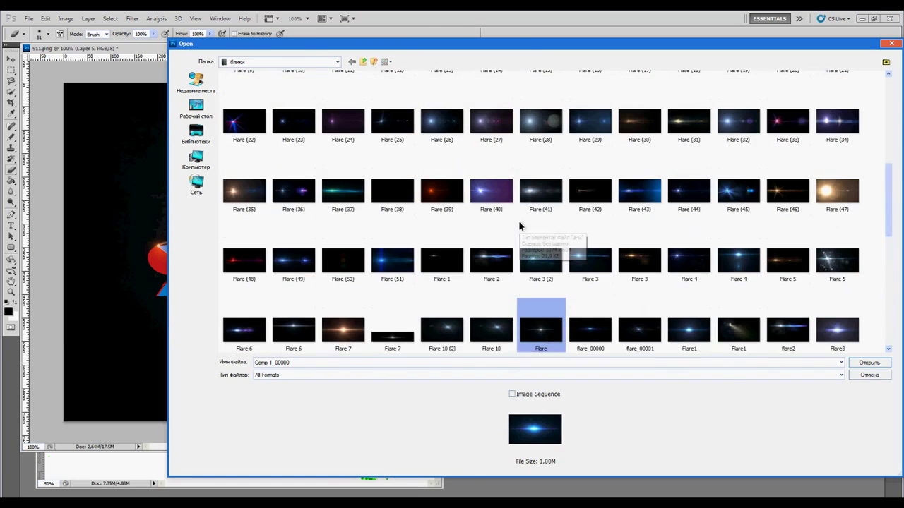
{"action": "double_click", "coordinate": [296, 172]}
{"action": "left_click_drag", "start_coordinate": [367, 92], "coordinate": [579, 113]}
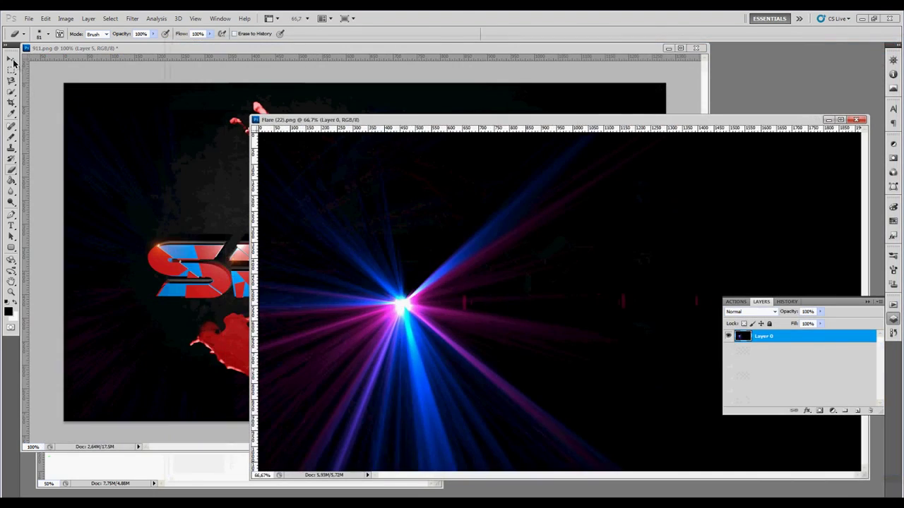
Step: Place Flare (22) small above the first E as a Screen-blended Layer 6
{"action": "left_click_drag", "start_coordinate": [794, 206], "coordinate": [522, 282]}
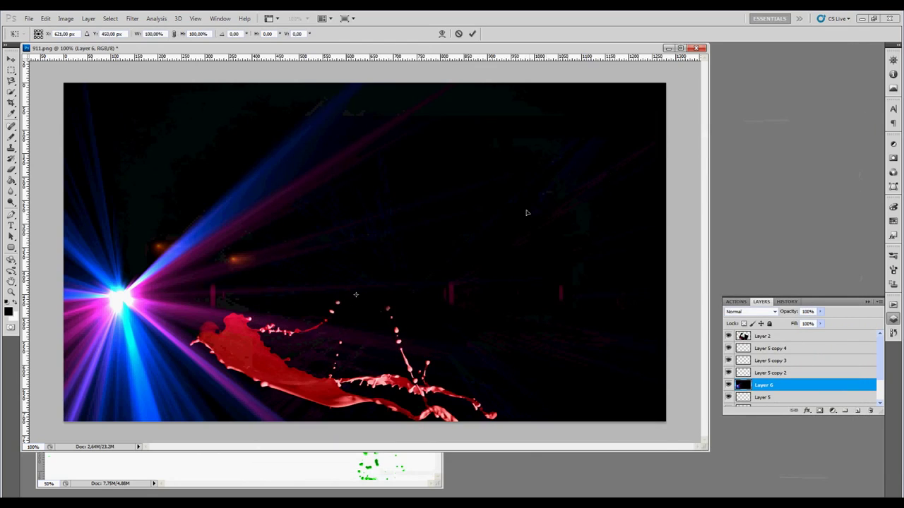
{"action": "key", "text": "ctrl+t"}
{"action": "left_click_drag", "start_coordinate": [550, 168], "coordinate": [289, 314]}
{"action": "mouse_move", "coordinate": [309, 379]}
{"action": "left_mouse_down"}
{"action": "mouse_move", "coordinate": [212, 371]}
{"action": "mouse_move", "coordinate": [285, 283]}
{"action": "mouse_move", "coordinate": [376, 245]}
{"action": "left_mouse_up"}
{"action": "left_click", "coordinate": [770, 312]}
{"action": "left_click", "coordinate": [745, 117]}
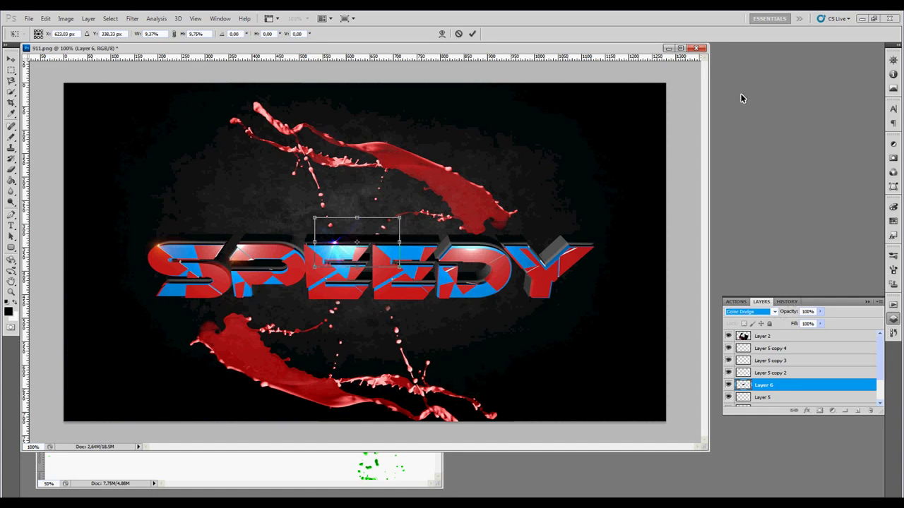
{"action": "left_click_drag", "start_coordinate": [348, 247], "coordinate": [320, 247]}
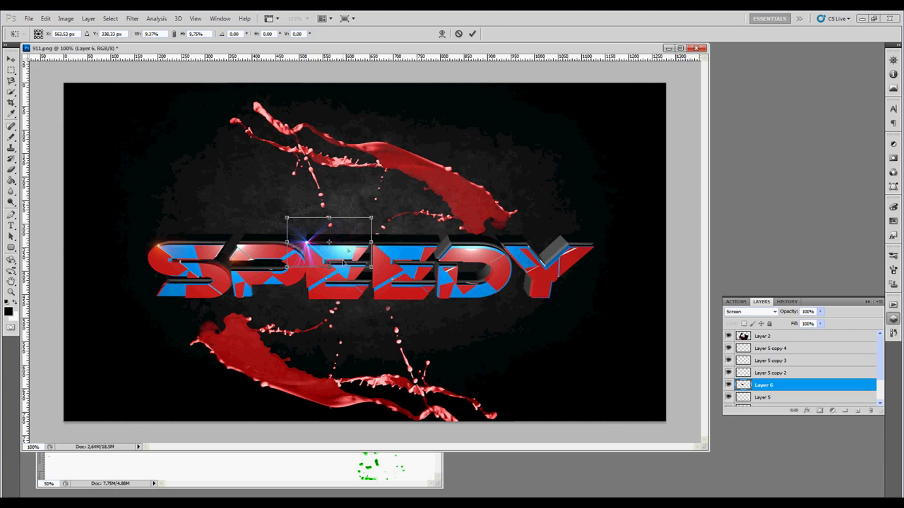
{"action": "left_click", "coordinate": [473, 35]}
{"action": "key", "text": "e"}
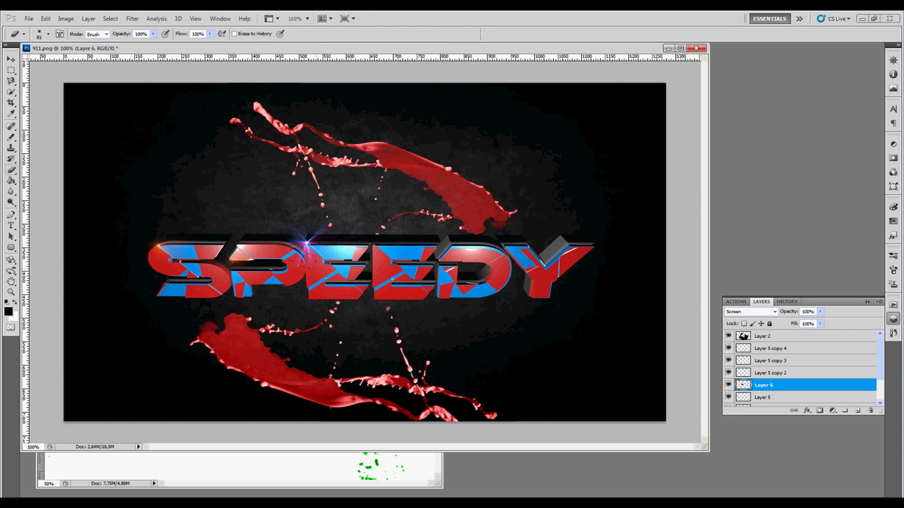
Step: Open the Comp 1_00000 glow image
{"action": "left_click", "coordinate": [29, 18]}
{"action": "left_click", "coordinate": [35, 37]}
{"action": "left_click", "coordinate": [439, 235]}
{"action": "left_click", "coordinate": [867, 363]}
Step: Drag the blue Comp 1_00000 glow into 911.png and shrink it over the text
{"action": "key", "text": "v"}
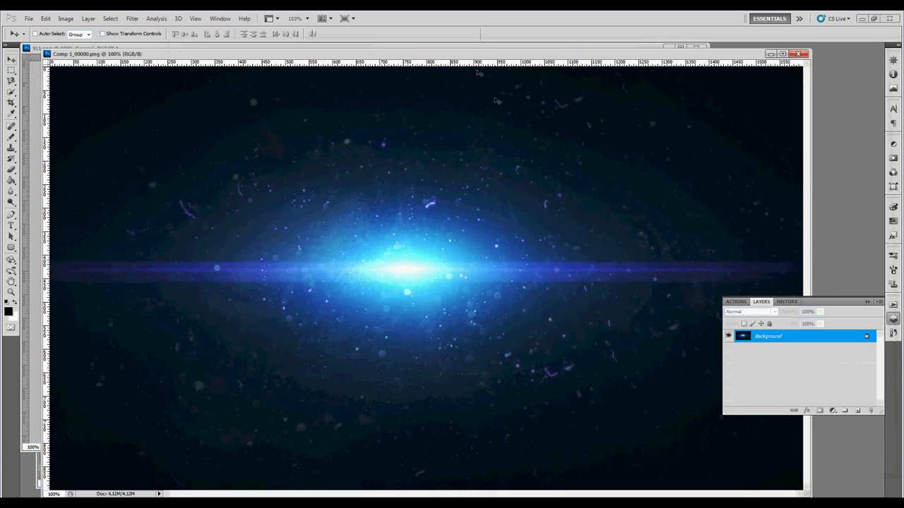
{"action": "left_click_drag", "start_coordinate": [106, 54], "coordinate": [283, 75]}
{"action": "left_click_drag", "start_coordinate": [494, 212], "coordinate": [353, 247]}
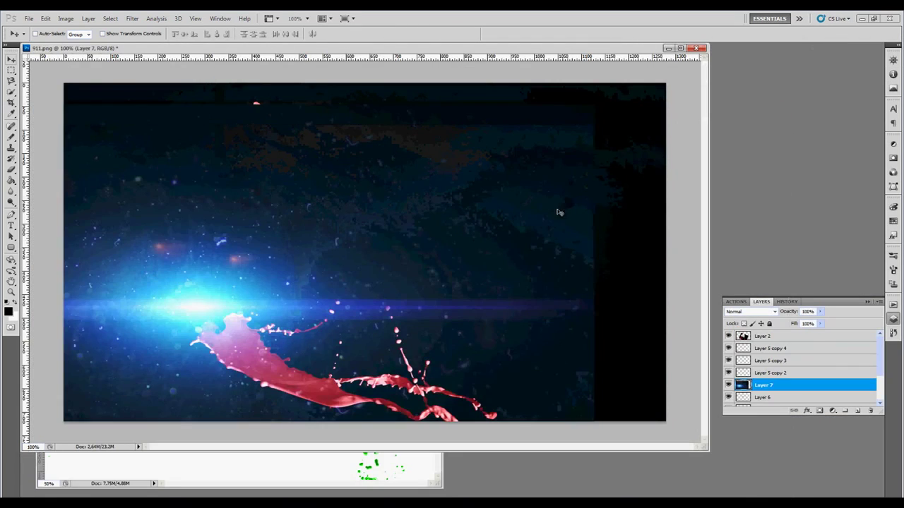
{"action": "key", "text": "ctrl+t"}
{"action": "mouse_move", "coordinate": [597, 102]}
{"action": "left_mouse_down"}
{"action": "mouse_move", "coordinate": [220, 315]}
{"action": "mouse_move", "coordinate": [186, 292]}
{"action": "left_mouse_up"}
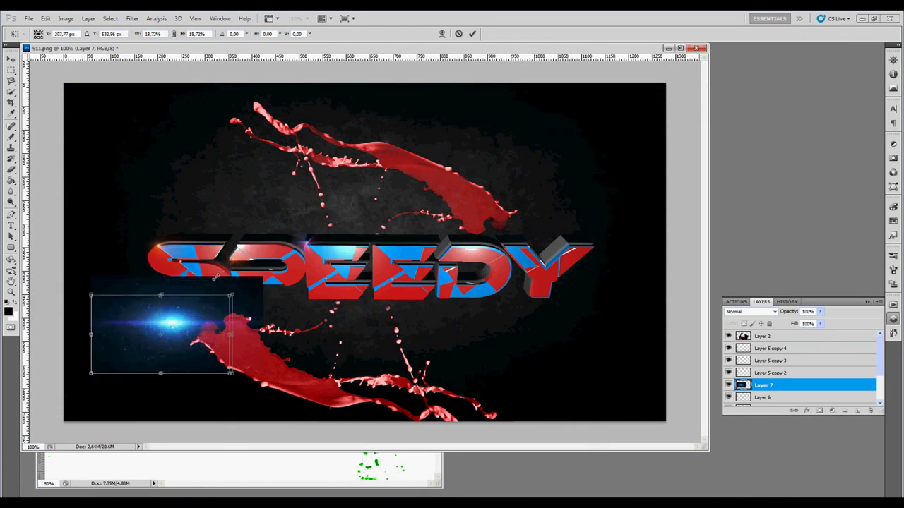
{"action": "mouse_move", "coordinate": [139, 336]}
{"action": "left_mouse_down"}
{"action": "mouse_move", "coordinate": [354, 252]}
{"action": "mouse_move", "coordinate": [431, 249]}
{"action": "left_mouse_up"}
Step: Blend the glow with Screen and fit it smaller above the second E
{"action": "left_click", "coordinate": [750, 311]}
{"action": "left_click", "coordinate": [737, 96]}
{"action": "key", "text": "Down"}
{"action": "key", "text": "Down"}
{"action": "key", "text": "Down"}
{"action": "key", "text": "Down"}
{"action": "key", "text": "Down"}
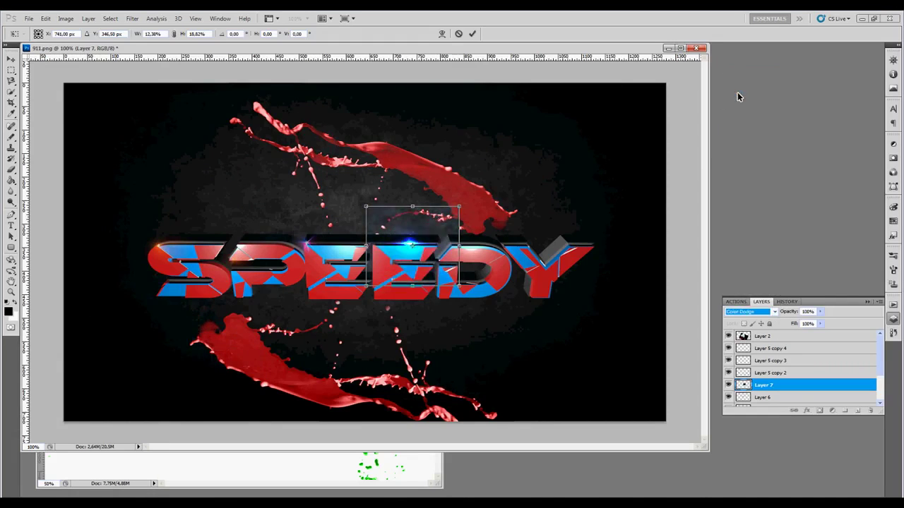
{"action": "key", "text": "Down"}
{"action": "left_click_drag", "start_coordinate": [457, 209], "coordinate": [441, 221]}
{"action": "left_click_drag", "start_coordinate": [411, 252], "coordinate": [394, 252]}
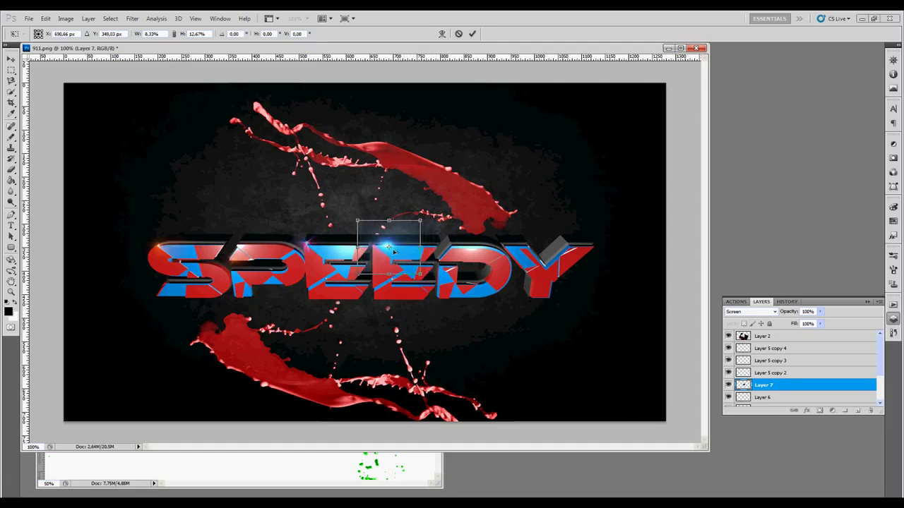
{"action": "left_click", "coordinate": [471, 33]}
{"action": "key", "text": "b"}
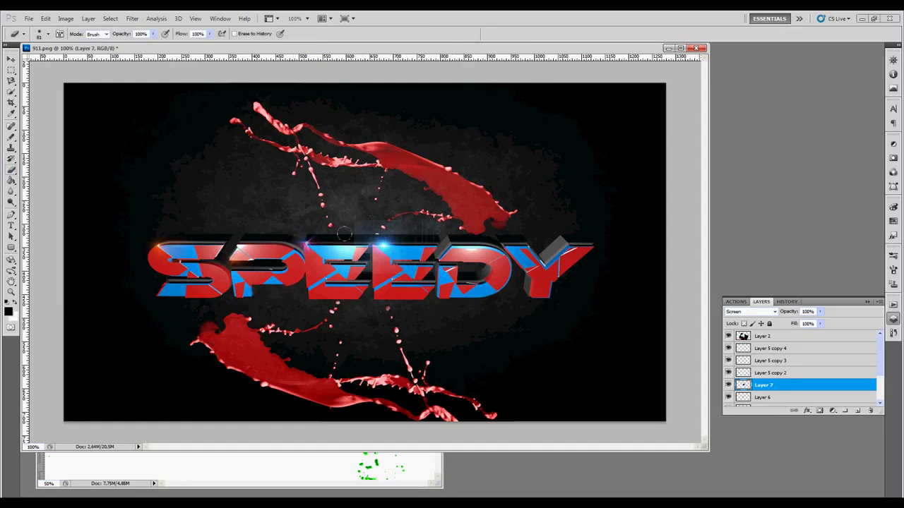
Step: Select among Layers 5, 6 and 7, undoing an accidental merge of Layer 7
{"action": "left_click", "coordinate": [770, 373]}
{"action": "left_click", "coordinate": [870, 411]}
{"action": "left_click", "coordinate": [452, 198]}
{"action": "left_click", "coordinate": [762, 384]}
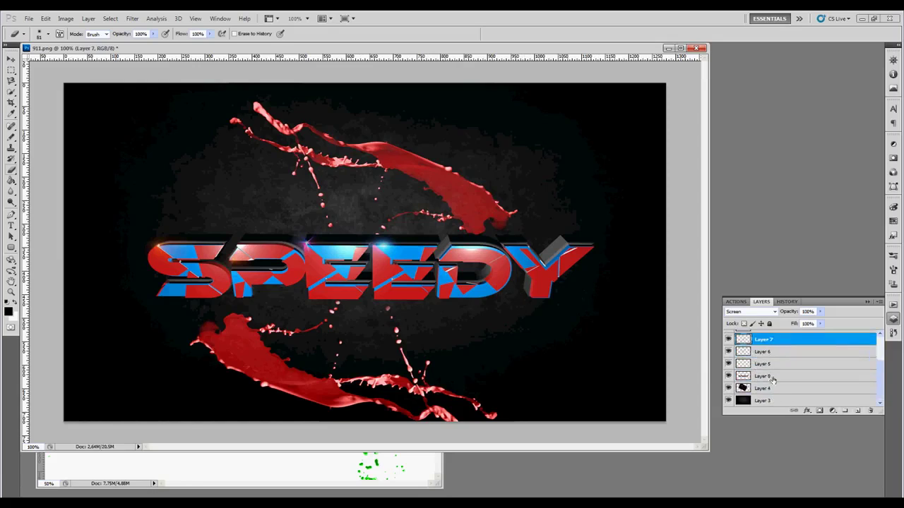
{"action": "scroll", "coordinate": [770, 368], "scroll_direction": "down", "scroll_amount": 1}
{"action": "left_click", "coordinate": [766, 385]}
{"action": "left_click", "coordinate": [773, 399]}
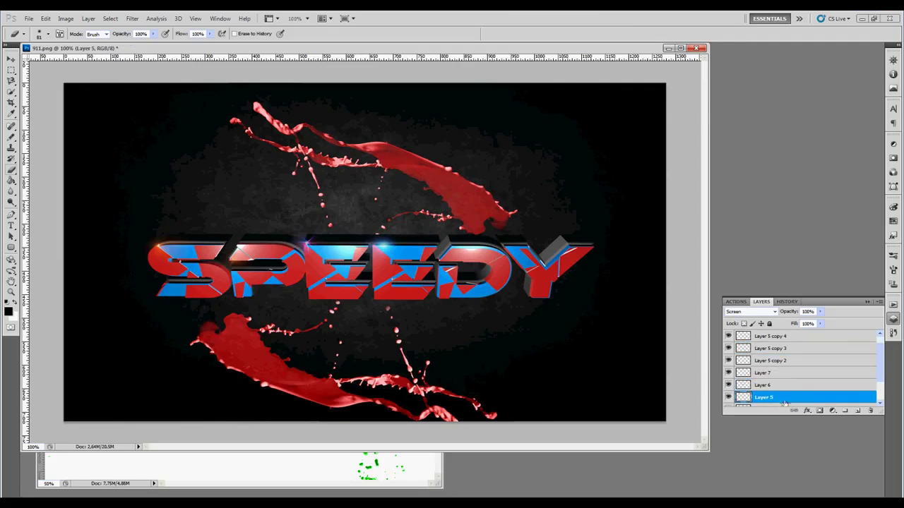
{"action": "left_click", "coordinate": [780, 373]}
{"action": "key", "text": "ctrl+e"}
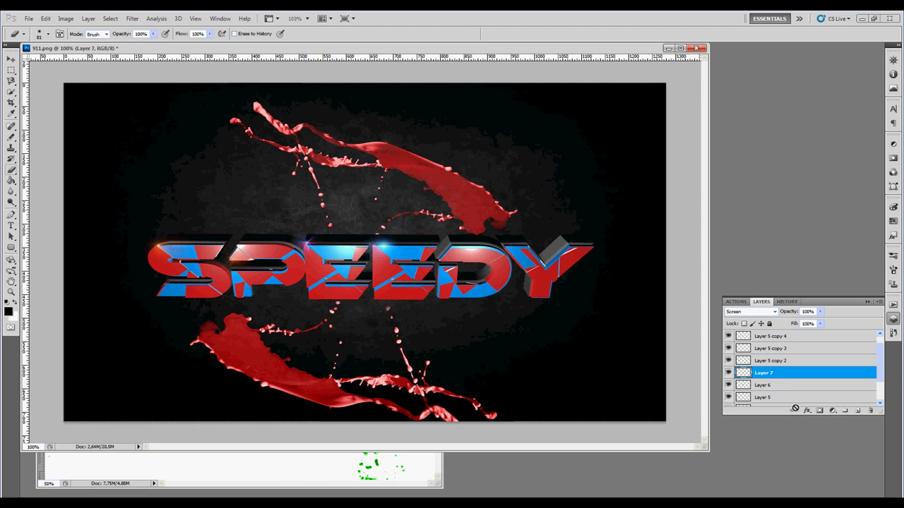
{"action": "key", "text": "ctrl+z"}
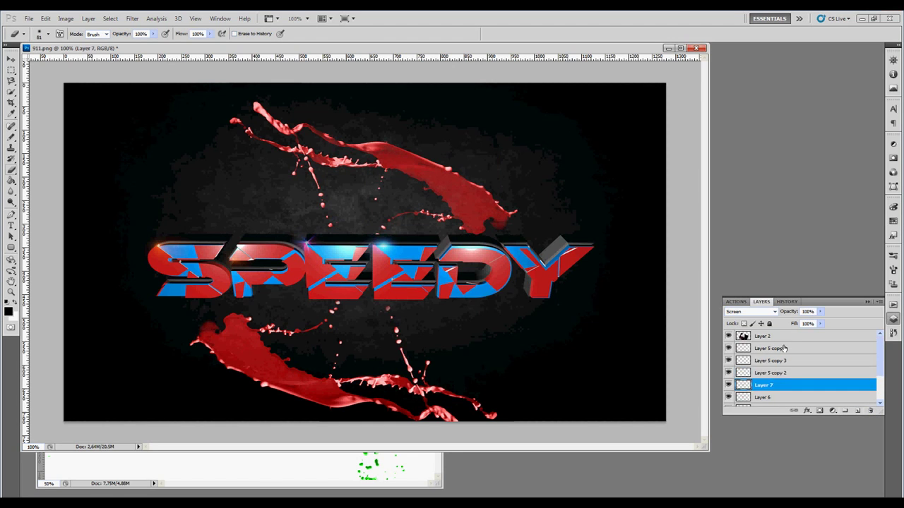
Step: Delete the purple flare Layer 6 and duplicate the blue glow Layer 7
{"action": "left_click", "coordinate": [869, 411]}
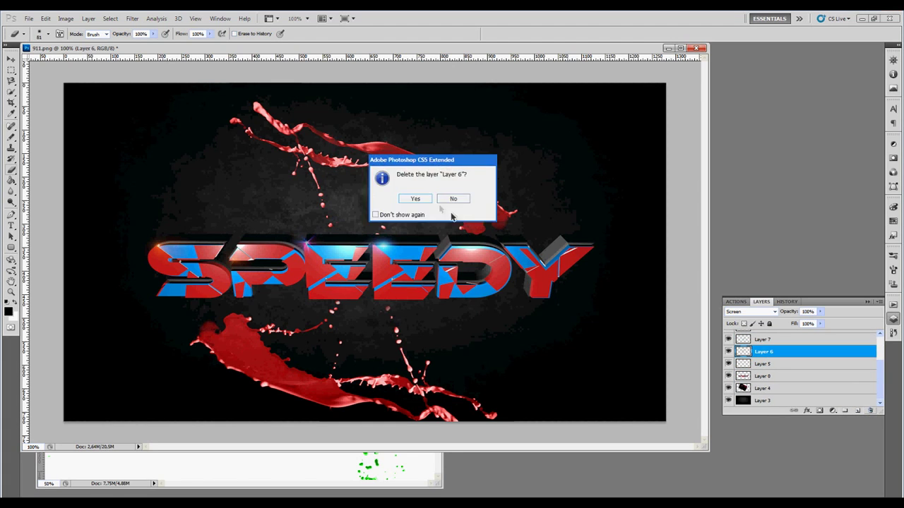
{"action": "left_click", "coordinate": [423, 198]}
{"action": "left_click", "coordinate": [765, 352]}
{"action": "key", "text": "ctrl+j"}
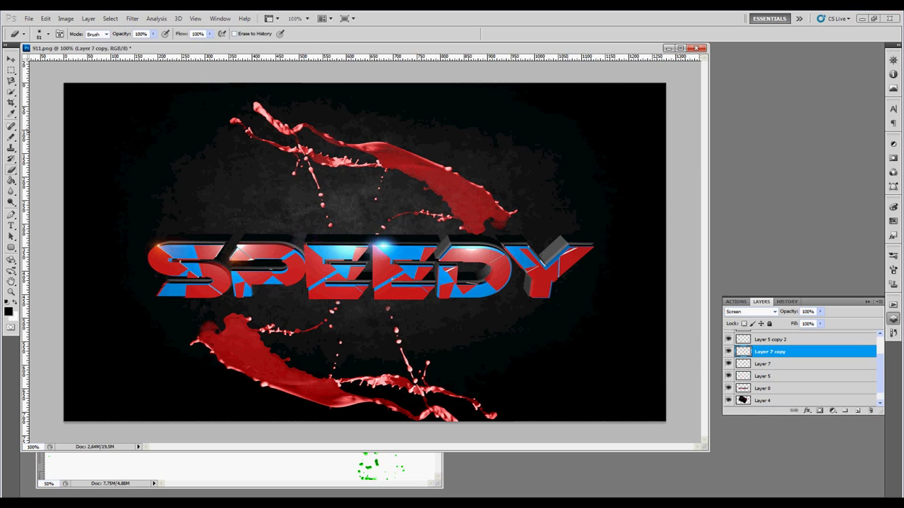
Step: Make two more blue glow copies and move one to the D's upper right
{"action": "key", "text": "v"}
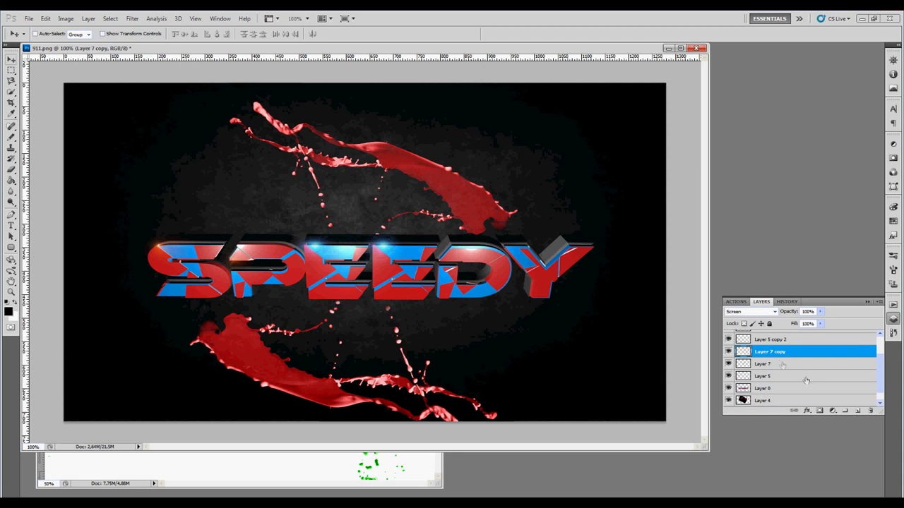
{"action": "key", "text": "ctrl+j"}
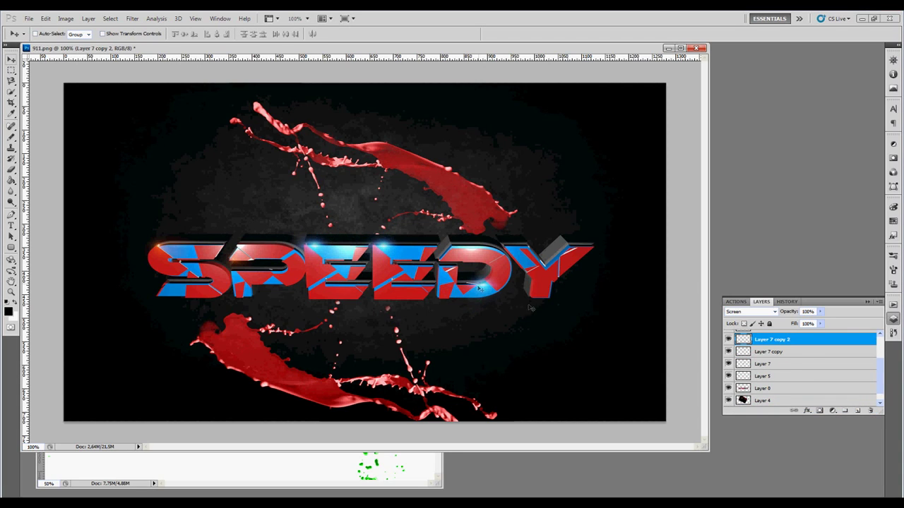
{"action": "key", "text": "ctrl+j"}
{"action": "left_click_drag", "start_coordinate": [487, 285], "coordinate": [523, 251]}
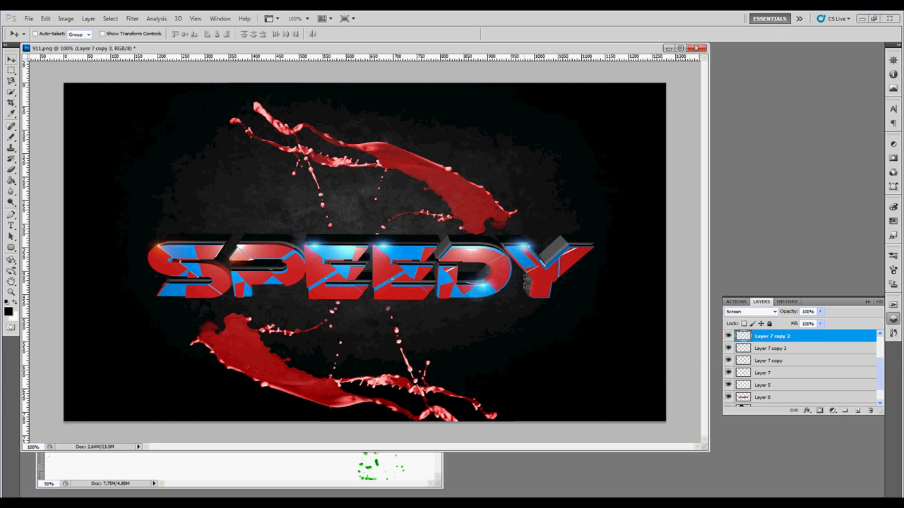
Step: Step through the glow layers and try moving Layer 7 copy 3 lower in the stack
{"action": "scroll", "coordinate": [782, 387], "scroll_direction": "up", "scroll_amount": 2}
{"action": "left_click", "coordinate": [774, 349]}
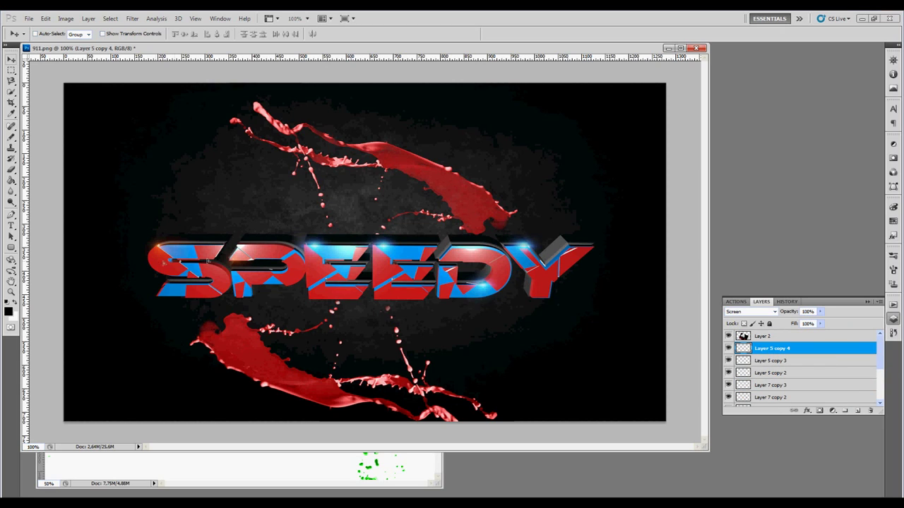
{"action": "key", "text": "alt+bracketleft"}
{"action": "key", "text": "alt+bracketleft"}
{"action": "key", "text": "alt+bracketleft"}
{"action": "mouse_move", "coordinate": [781, 390]}
{"action": "left_mouse_down"}
{"action": "mouse_move", "coordinate": [775, 375]}
{"action": "mouse_move", "coordinate": [136, 272]}
{"action": "left_mouse_up"}
{"action": "key", "text": "alt+bracketright"}
{"action": "key", "text": "alt+bracketright"}
{"action": "key", "text": "alt+bracketright"}
{"action": "key", "text": "alt+bracketleft"}
{"action": "key", "text": "alt+bracketleft"}
{"action": "key", "text": "alt+bracketleft"}
{"action": "key", "text": "alt+bracketright"}
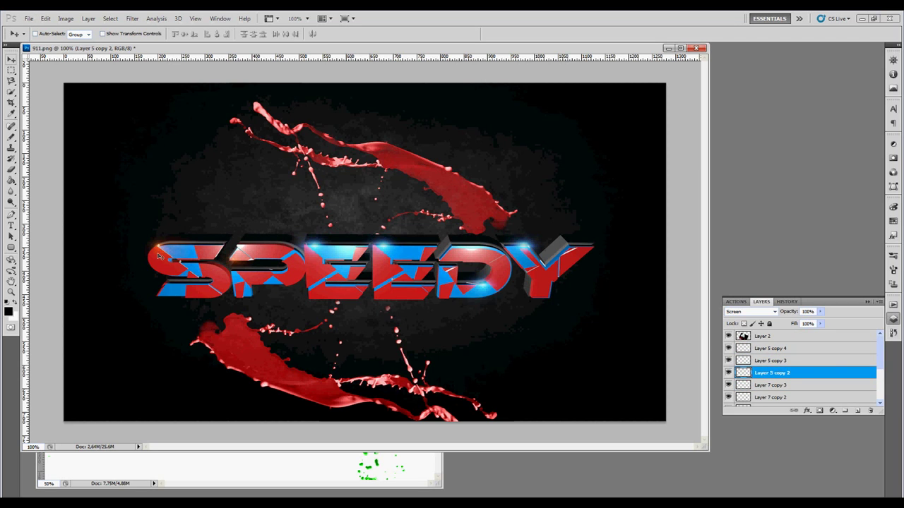
{"action": "key", "text": "alt+bracketleft"}
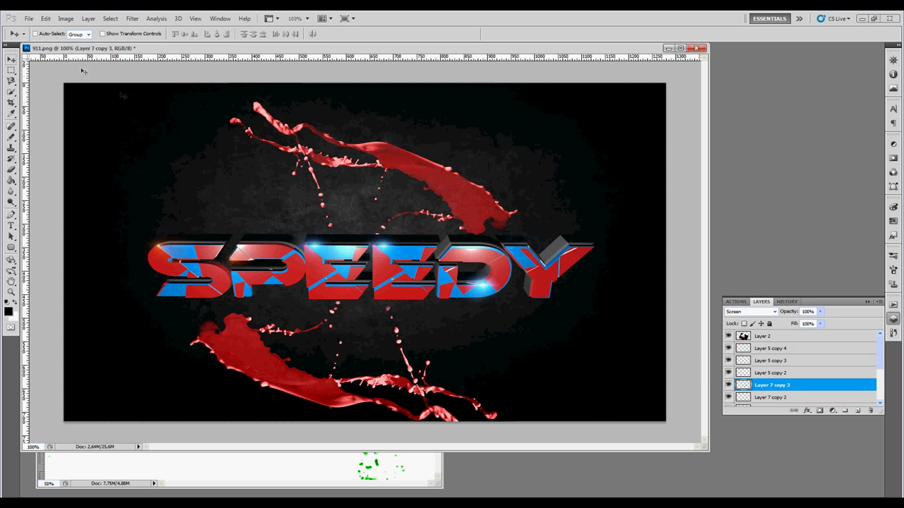
Step: Browse the File and Edit menus and step the layer selection to Layer 5 copy 2
{"action": "left_click", "coordinate": [29, 18]}
{"action": "left_click", "coordinate": [45, 18]}
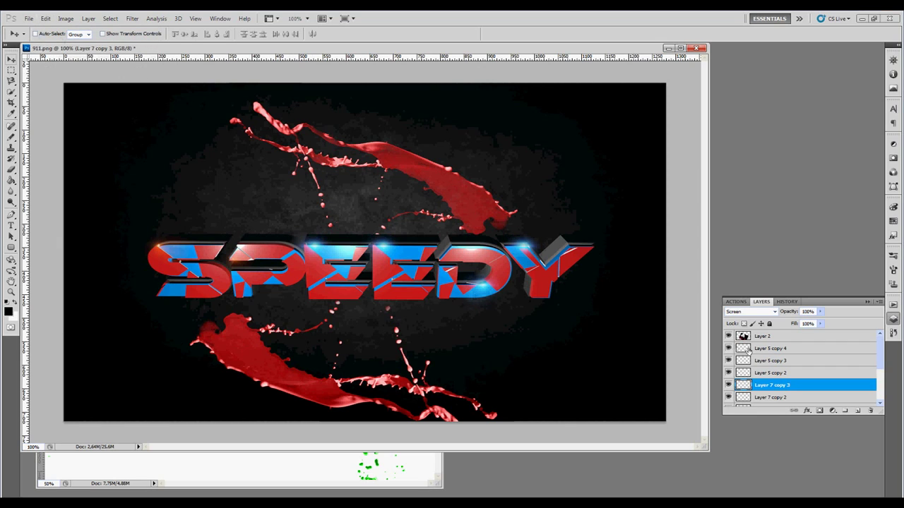
{"action": "left_click", "coordinate": [776, 349]}
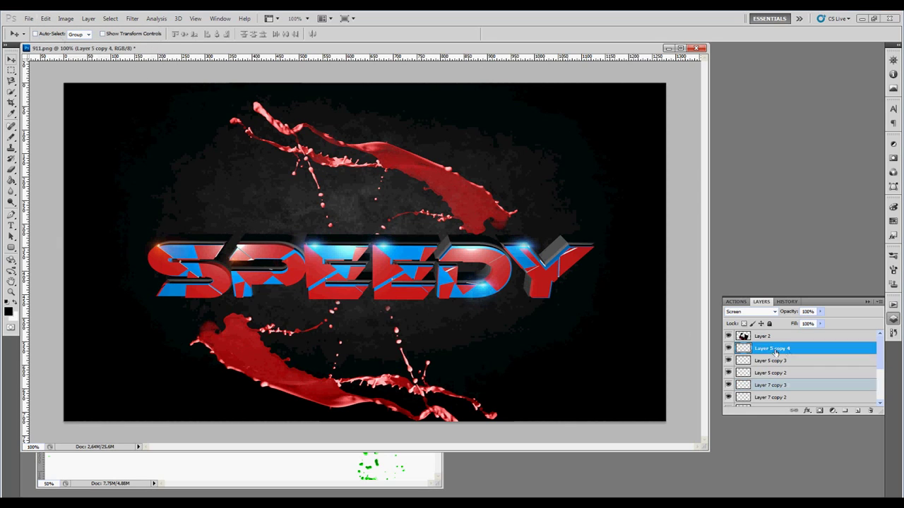
{"action": "key", "text": "alt+bracketleft"}
{"action": "key", "text": "alt+bracketleft"}
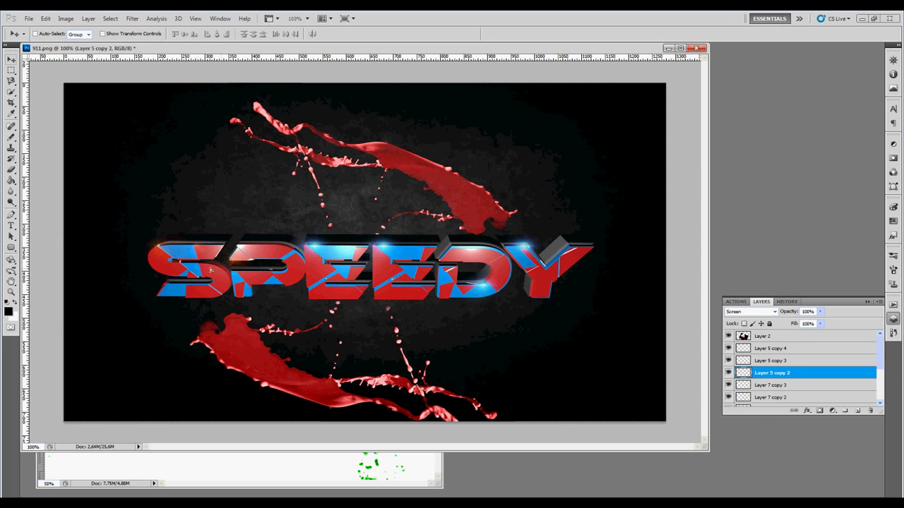
{"action": "key", "text": "alt+bracketleft"}
{"action": "key", "text": "alt+bracketleft"}
{"action": "key", "text": "alt+bracketright"}
{"action": "key", "text": "alt+bracketright"}
Step: Duplicate the Layer 7 copy 3 blue glow and paste the copy onto the Y
{"action": "left_click", "coordinate": [770, 382]}
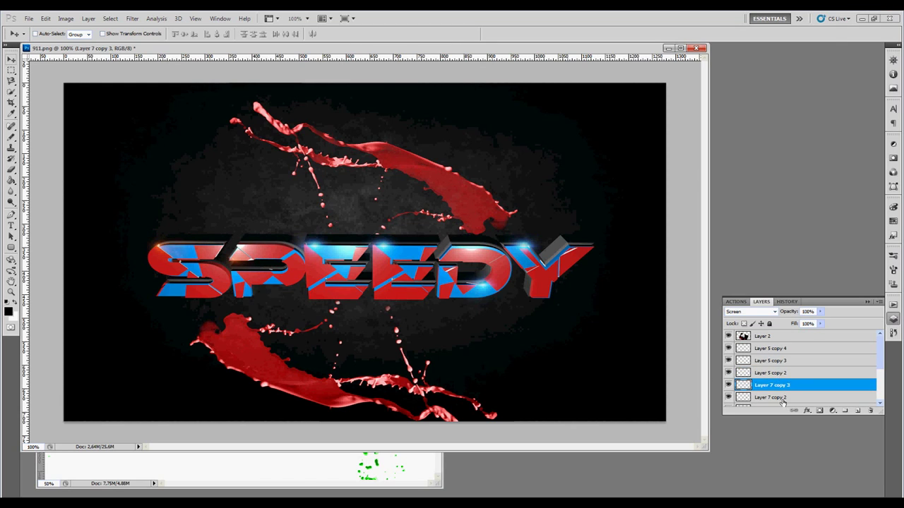
{"action": "left_click", "coordinate": [777, 372]}
{"action": "key", "text": "alt+bracketleft"}
{"action": "key", "text": "alt+bracketright"}
{"action": "key", "text": "alt+bracketright"}
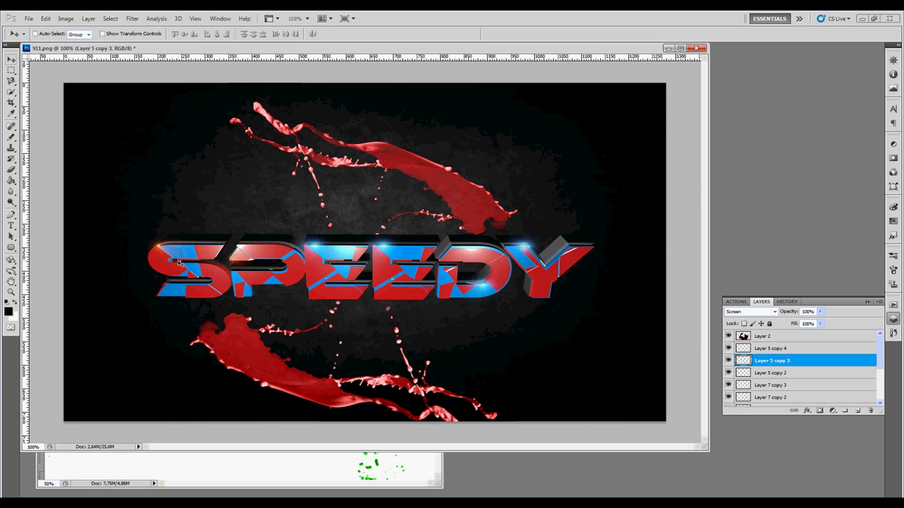
{"action": "key", "text": "alt+bracketleft"}
{"action": "key", "text": "alt+bracketleft"}
{"action": "key", "text": "alt+bracketright"}
{"action": "key", "text": "alt+bracketright"}
{"action": "key", "text": "alt+bracketright"}
{"action": "key", "text": "alt+bracketleft"}
{"action": "key", "text": "alt+bracketleft"}
{"action": "key", "text": "alt+bracketleft"}
{"action": "key", "text": "alt+bracketright"}
{"action": "key", "text": "alt+bracketright"}
{"action": "key", "text": "alt+bracketleft"}
{"action": "key", "text": "alt+bracketleft"}
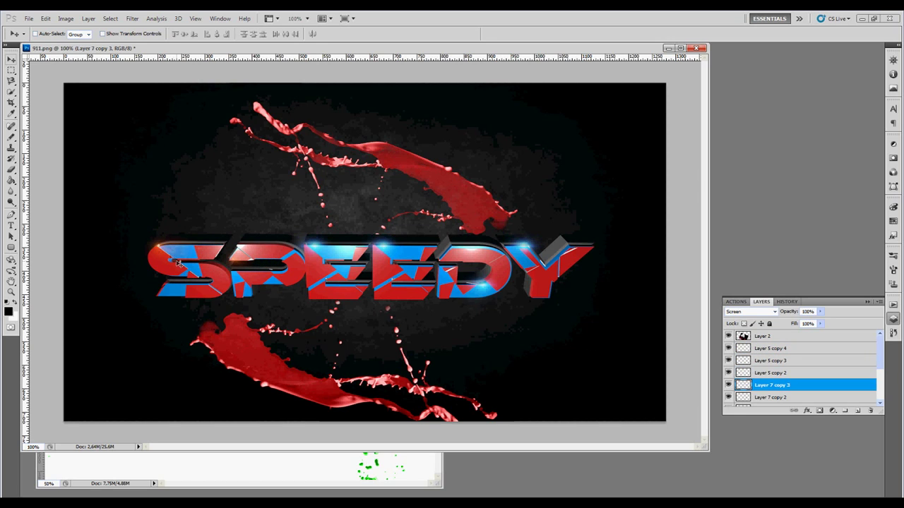
{"action": "key", "text": "ctrl+j"}
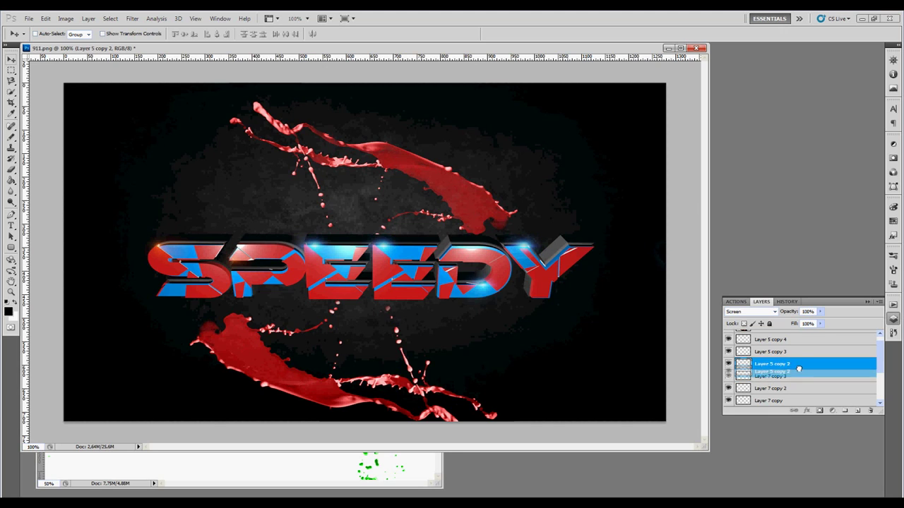
{"action": "left_click", "coordinate": [45, 18]}
{"action": "left_click", "coordinate": [43, 28]}
Step: Duplicate the red glow Layer 5 copy 2 twice, adding copies 5 and 6
{"action": "left_click", "coordinate": [773, 362]}
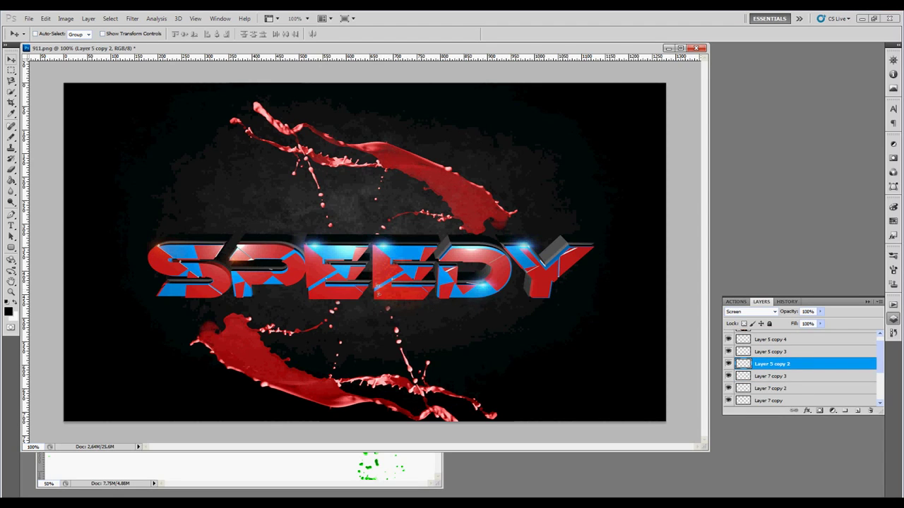
{"action": "left_click_drag", "start_coordinate": [817, 360], "coordinate": [857, 410]}
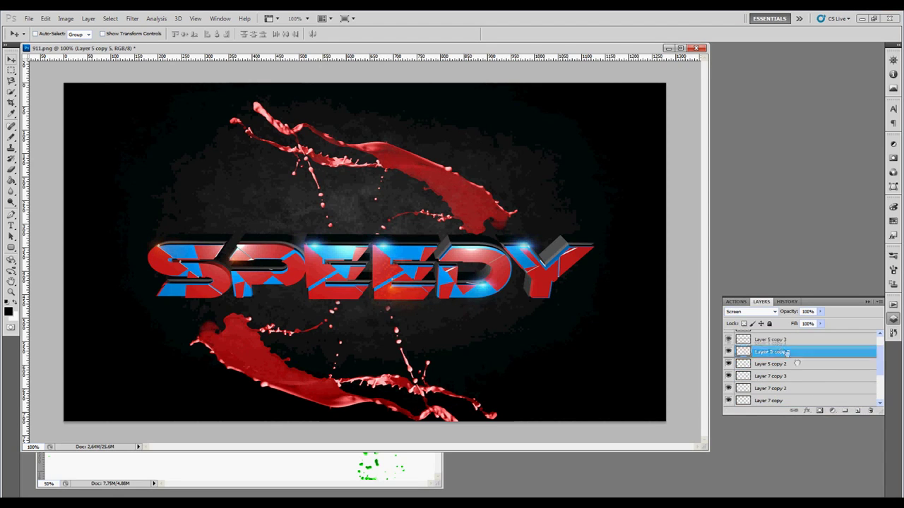
{"action": "left_click_drag", "start_coordinate": [812, 351], "coordinate": [857, 411]}
{"action": "key", "text": "b"}
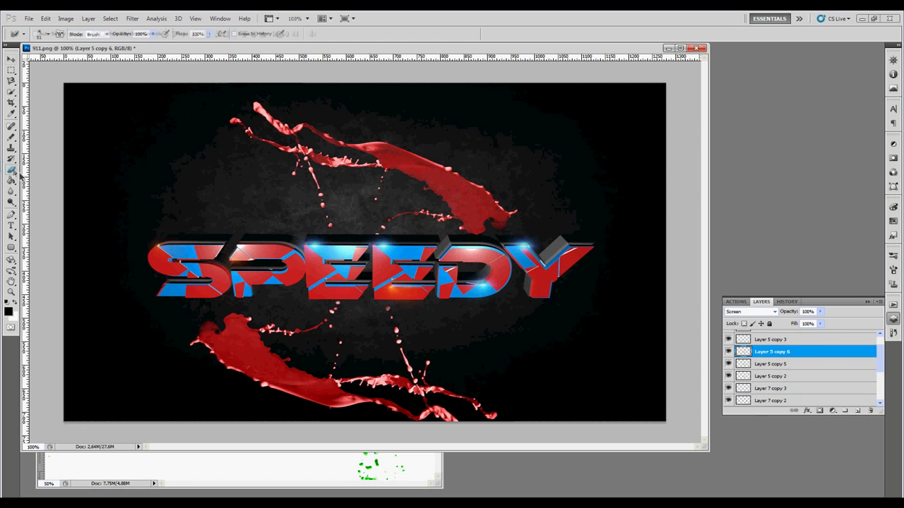
{"action": "key", "text": "ctrl+o"}
Step: Open the 1_00000 flare image and drag it onto the 911.png canvas
{"action": "left_click", "coordinate": [258, 109]}
{"action": "left_click", "coordinate": [859, 362]}
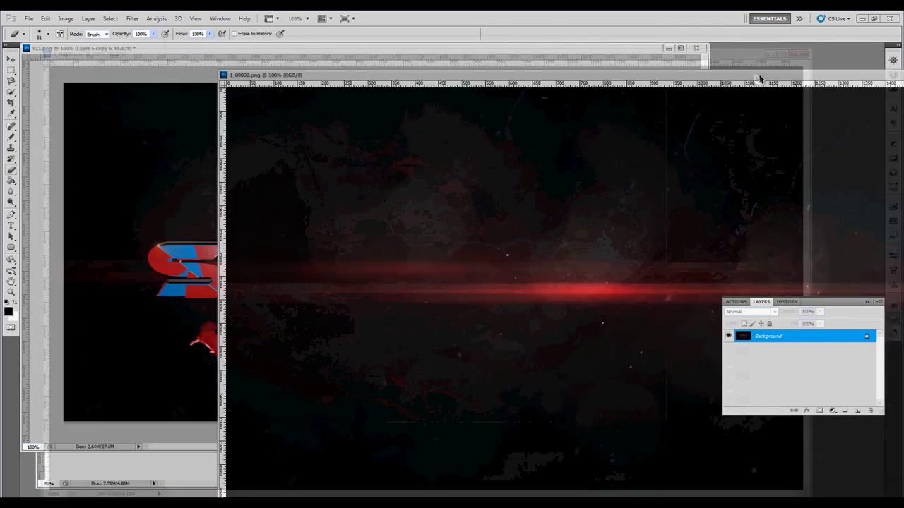
{"action": "key", "text": "v"}
{"action": "left_click_drag", "start_coordinate": [423, 212], "coordinate": [142, 204]}
{"action": "left_click_drag", "start_coordinate": [750, 134], "coordinate": [399, 297]}
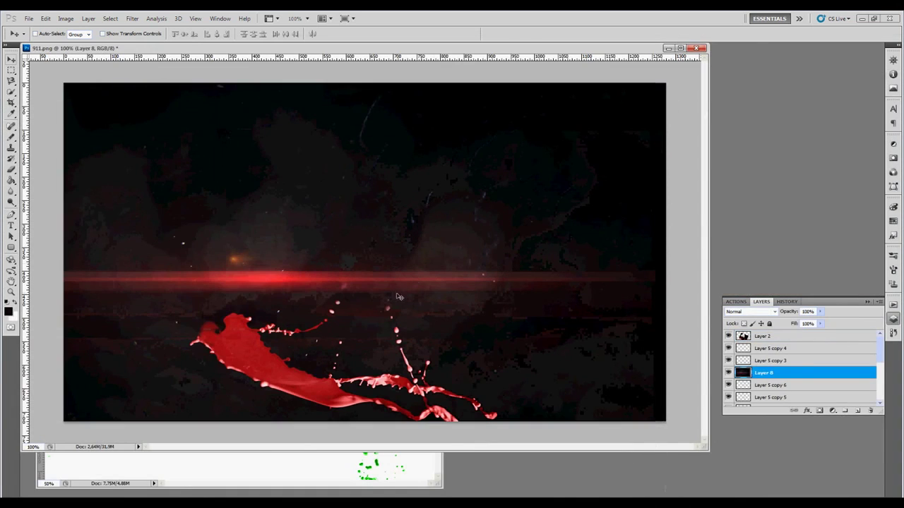
Step: Screen-blend the flare below SPEEDY and put a duplicate band above the text
{"action": "left_click", "coordinate": [772, 311]}
{"action": "key", "text": "Down"}
{"action": "key", "text": "Down"}
{"action": "key", "text": "Down"}
{"action": "key", "text": "Down"}
{"action": "key", "text": "Down"}
{"action": "key", "text": "Down"}
{"action": "key", "text": "Down"}
{"action": "key", "text": "Down"}
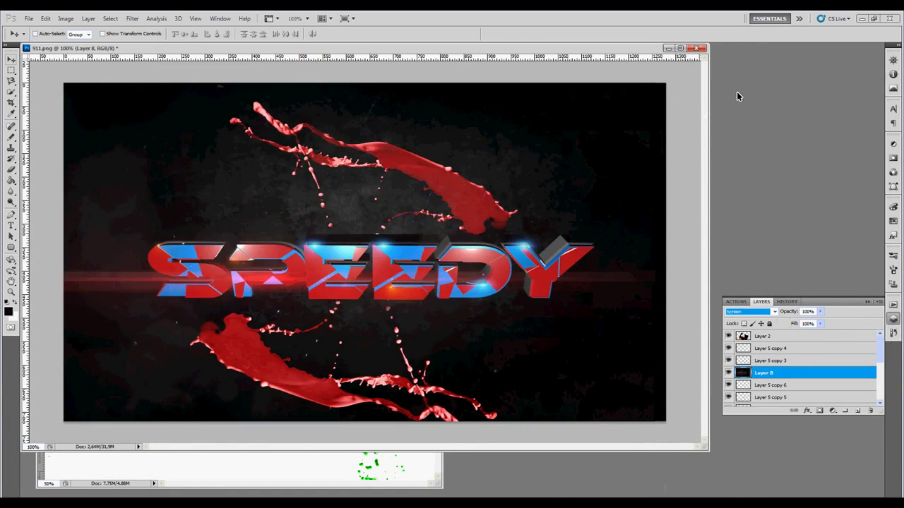
{"action": "left_click_drag", "start_coordinate": [423, 279], "coordinate": [417, 305]}
{"action": "left_click_drag", "start_coordinate": [760, 380], "coordinate": [857, 410]}
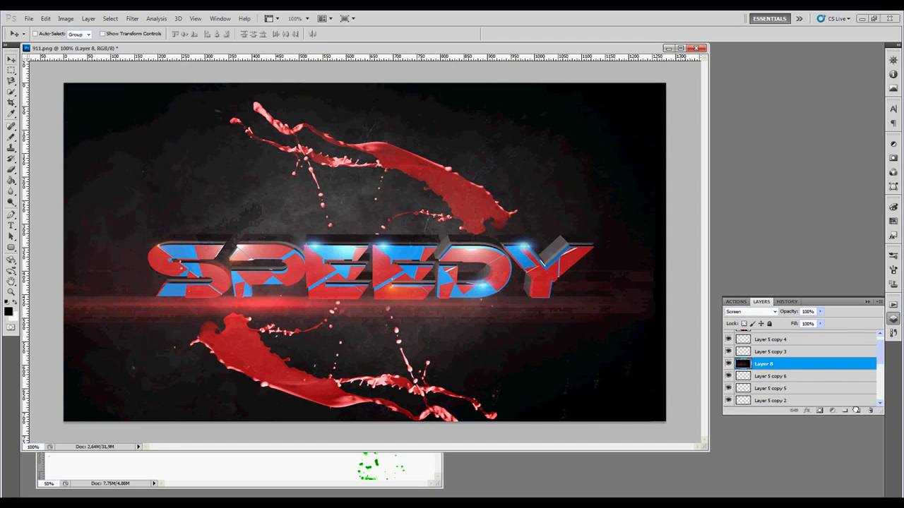
{"action": "left_click_drag", "start_coordinate": [472, 308], "coordinate": [472, 231]}
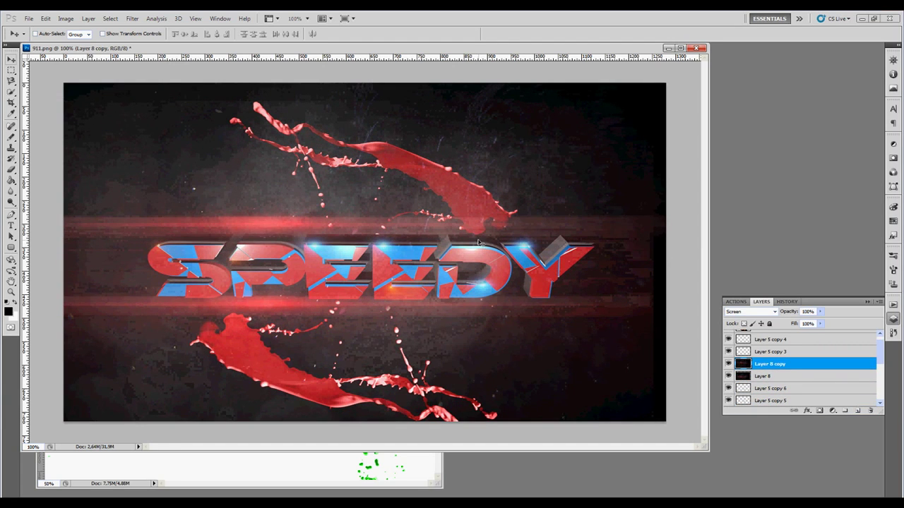
Step: Erase part of the upper flare band and fine-tune both bands' positions around SPEEDY
{"action": "left_click", "coordinate": [10, 172]}
{"action": "left_click", "coordinate": [47, 34]}
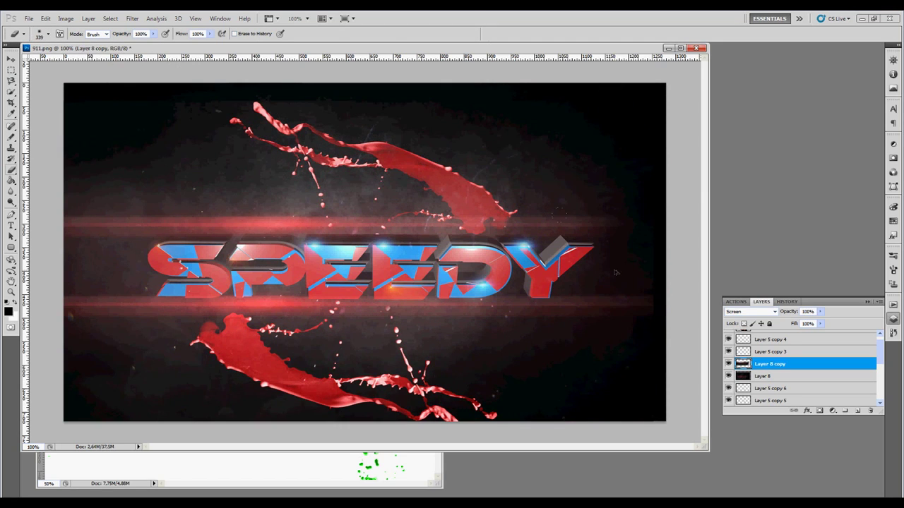
{"action": "left_click_drag", "start_coordinate": [141, 227], "coordinate": [485, 235]}
{"action": "left_click", "coordinate": [777, 377]}
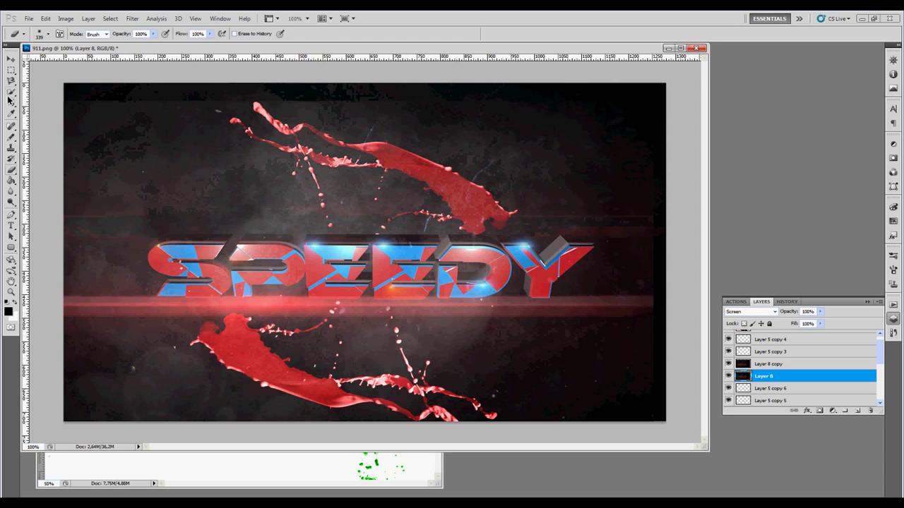
{"action": "key", "text": "v"}
{"action": "left_click_drag", "start_coordinate": [305, 312], "coordinate": [318, 312]}
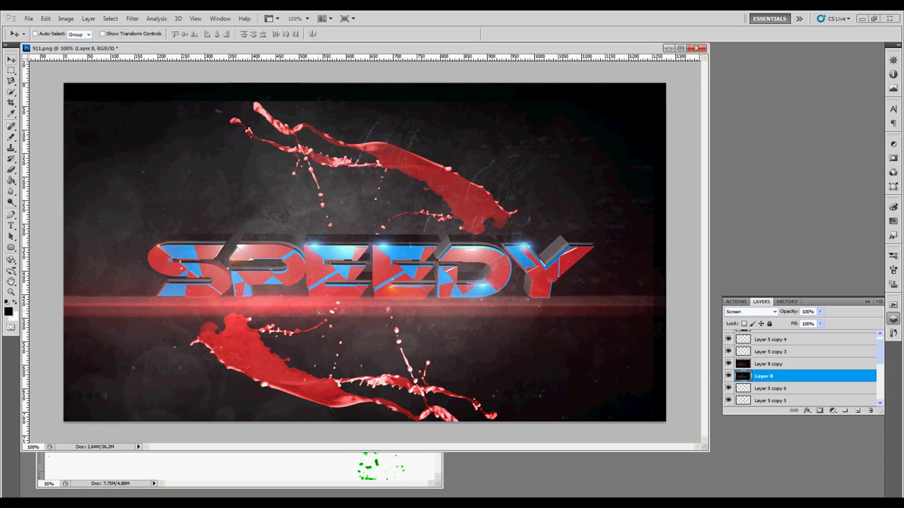
{"action": "left_click", "coordinate": [768, 363]}
{"action": "left_click_drag", "start_coordinate": [537, 304], "coordinate": [552, 217]}
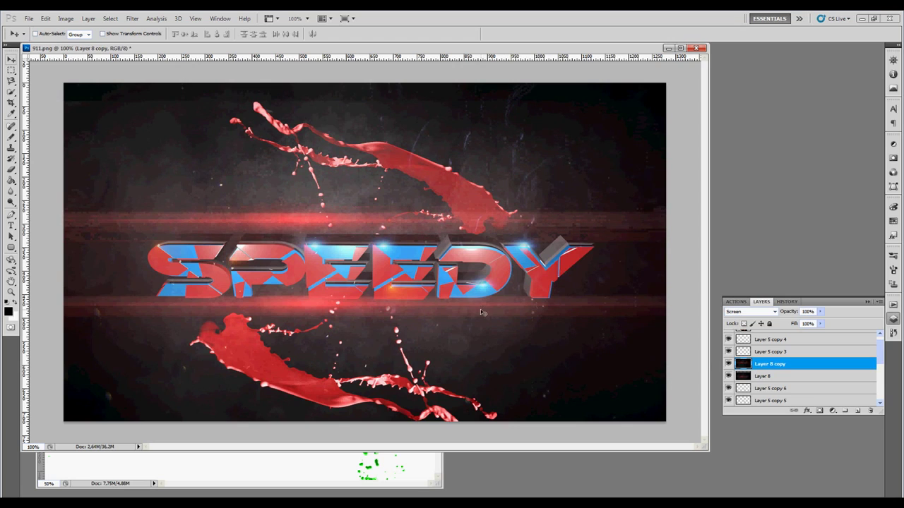
Step: Erase the red glow along the image bottom from Layer 8 with a 125 px soft eraser
{"action": "left_click", "coordinate": [764, 376]}
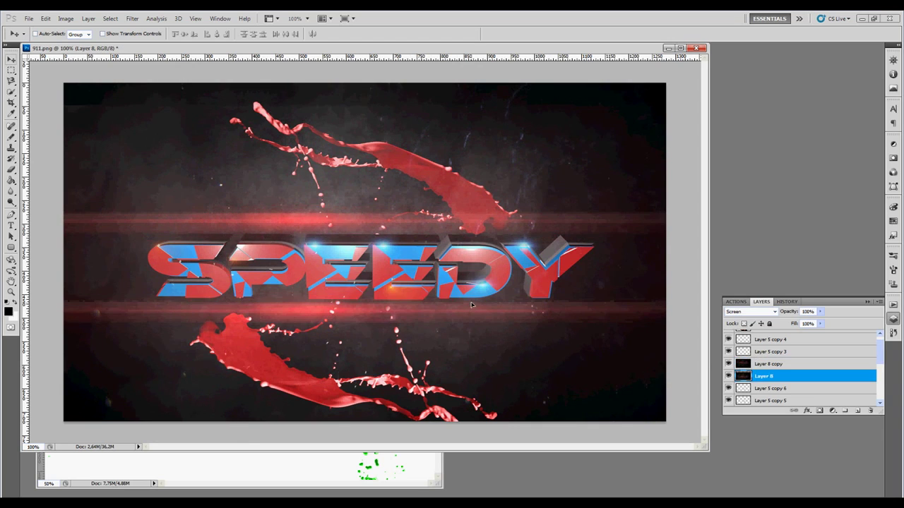
{"action": "key", "text": "e"}
{"action": "left_click", "coordinate": [47, 34]}
{"action": "double_click", "coordinate": [94, 64]}
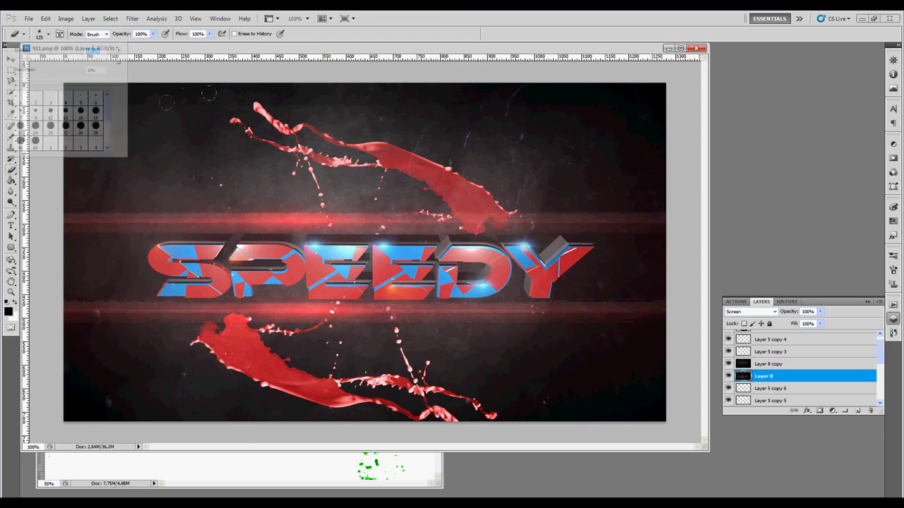
{"action": "left_click_drag", "start_coordinate": [581, 388], "coordinate": [32, 392]}
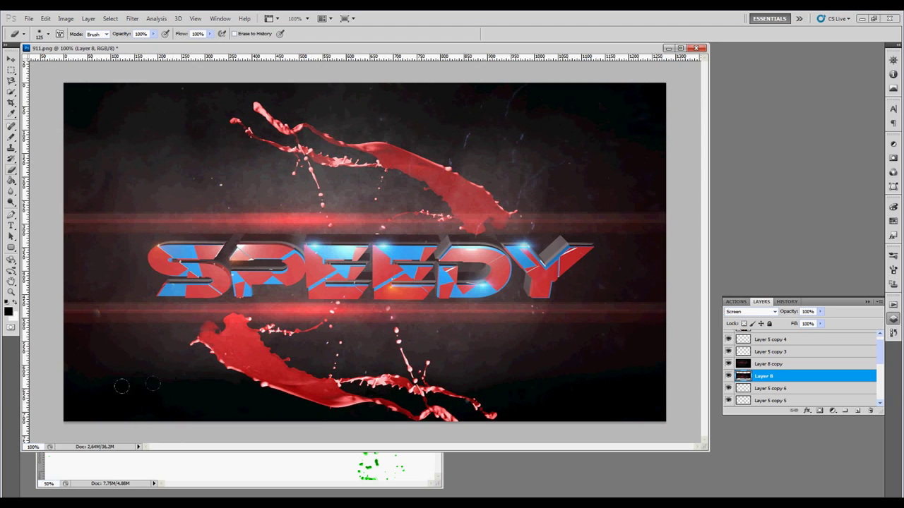
{"action": "left_click", "coordinate": [28, 18]}
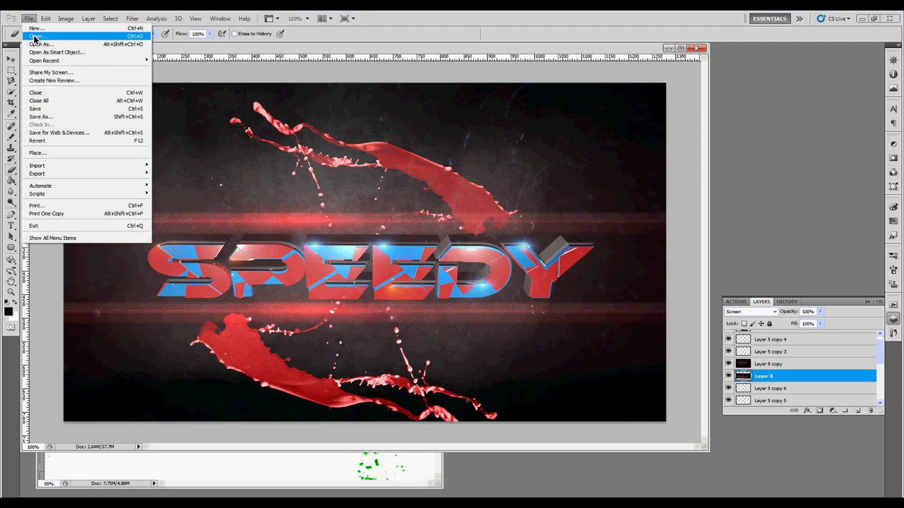
Step: Bring the Wallpapers (25) light-ray image into 911.png and scale it to about 75%
{"action": "left_click", "coordinate": [34, 36]}
{"action": "left_click", "coordinate": [544, 240]}
{"action": "scroll", "coordinate": [557, 297], "scroll_direction": "down", "scroll_amount": 5}
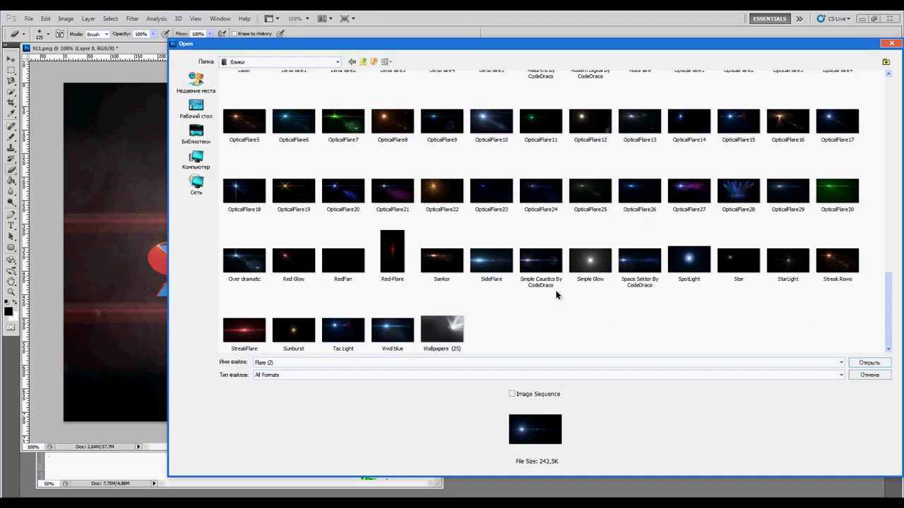
{"action": "double_click", "coordinate": [442, 330]}
{"action": "key", "text": "v"}
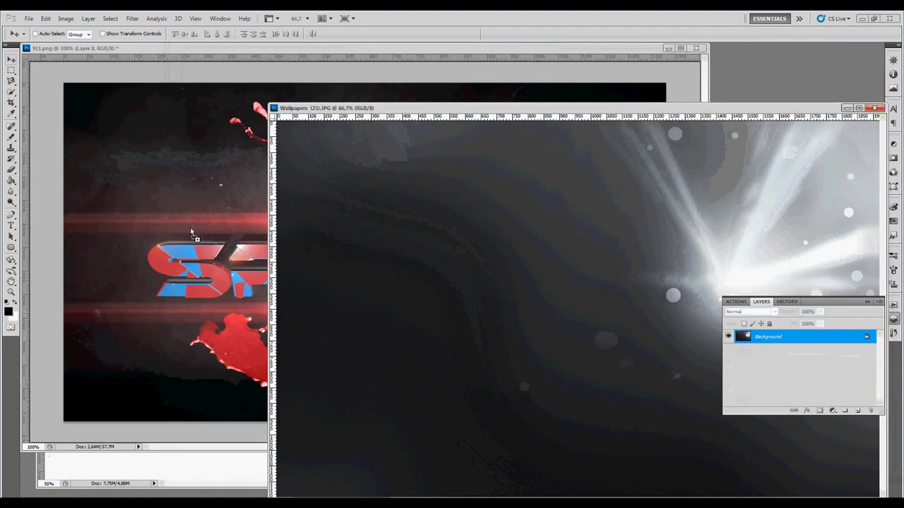
{"action": "left_click_drag", "start_coordinate": [190, 233], "coordinate": [191, 233]}
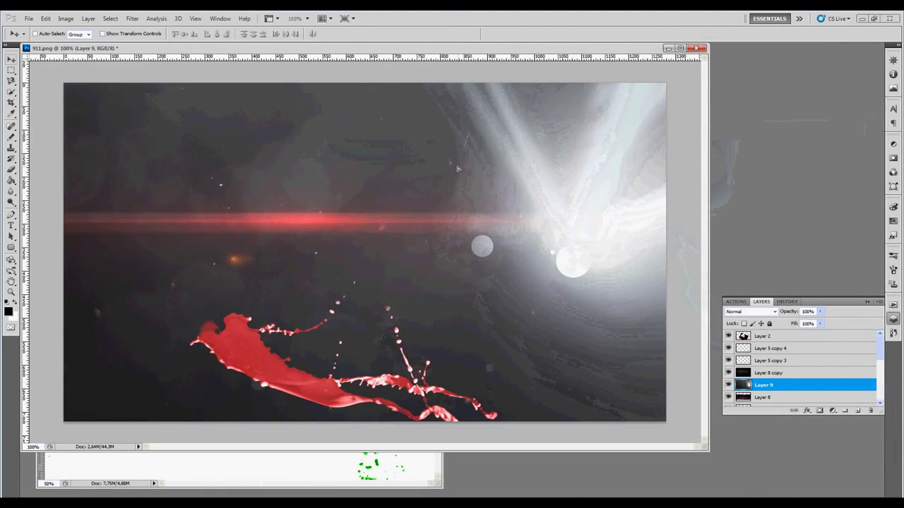
{"action": "key", "text": "ctrl+t"}
{"action": "mouse_move", "coordinate": [589, 175]}
{"action": "left_mouse_down"}
{"action": "mouse_move", "coordinate": [613, 96]}
{"action": "mouse_move", "coordinate": [488, 346]}
{"action": "left_mouse_up"}
{"action": "left_click", "coordinate": [472, 33]}
Step: Set Layer 9 to Lighten blending at 77% opacity
{"action": "left_click", "coordinate": [751, 312]}
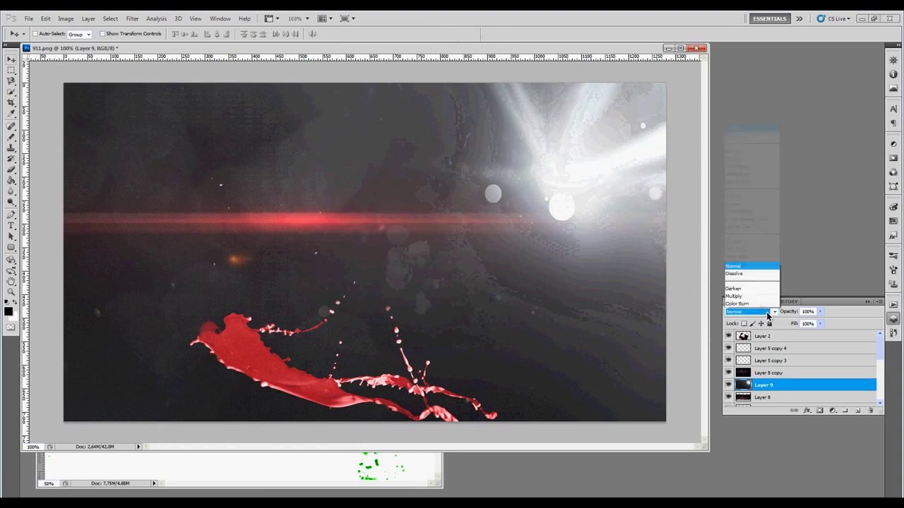
{"action": "left_click", "coordinate": [735, 97]}
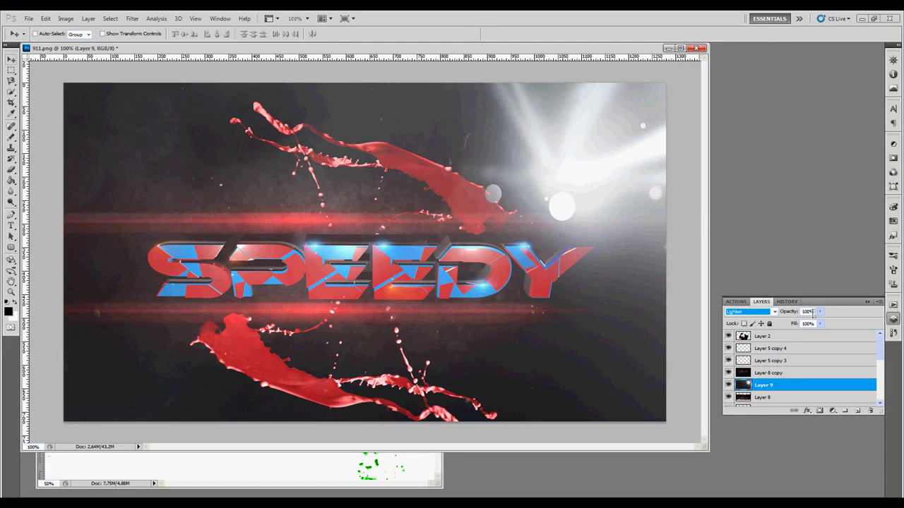
{"action": "left_click_drag", "start_coordinate": [806, 324], "coordinate": [809, 321]}
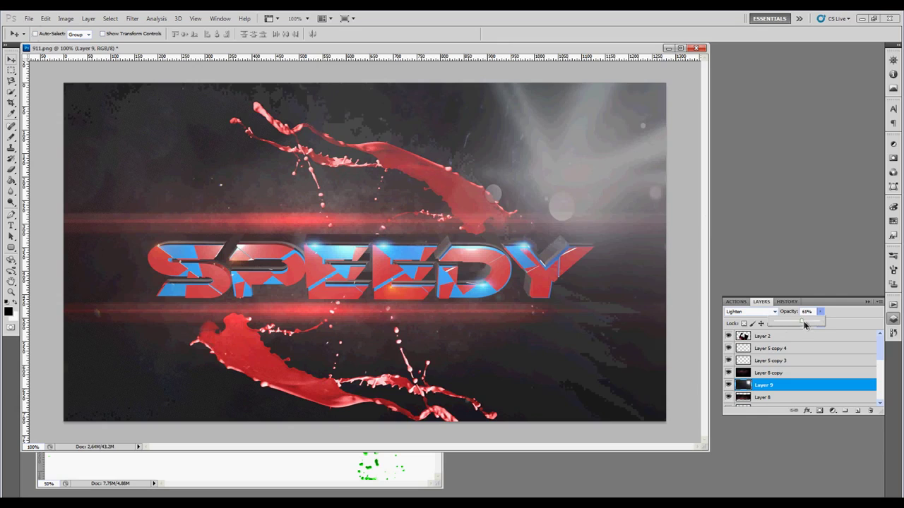
Step: Open the smoke texture from the дымки folder and drag it into the SPEEDY document
{"action": "left_click", "coordinate": [29, 18]}
{"action": "left_click", "coordinate": [35, 38]}
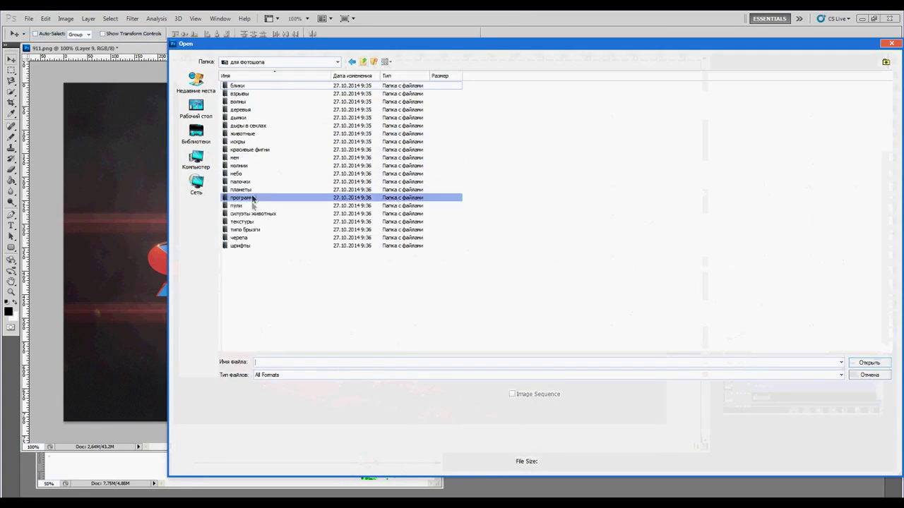
{"action": "double_click", "coordinate": [262, 97]}
{"action": "left_click", "coordinate": [363, 63]}
{"action": "double_click", "coordinate": [240, 102]}
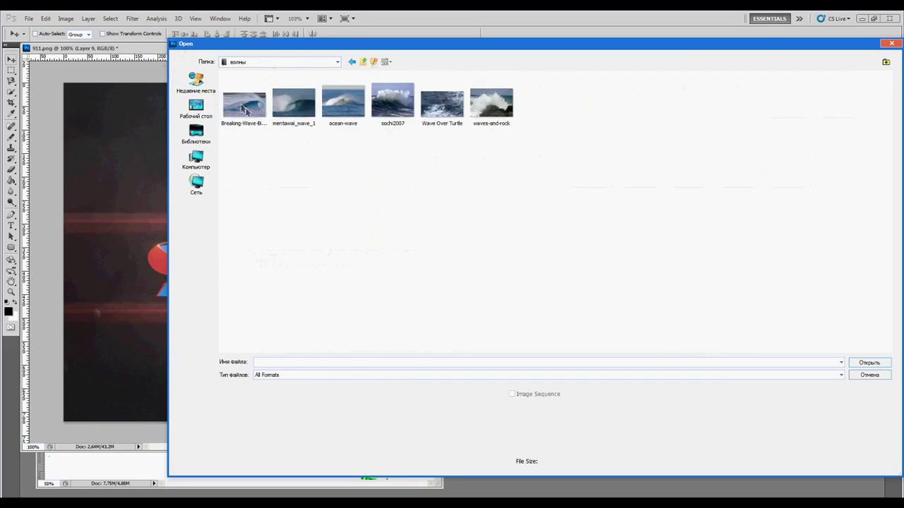
{"action": "left_click", "coordinate": [351, 62]}
{"action": "double_click", "coordinate": [258, 109]}
{"action": "double_click", "coordinate": [639, 236]}
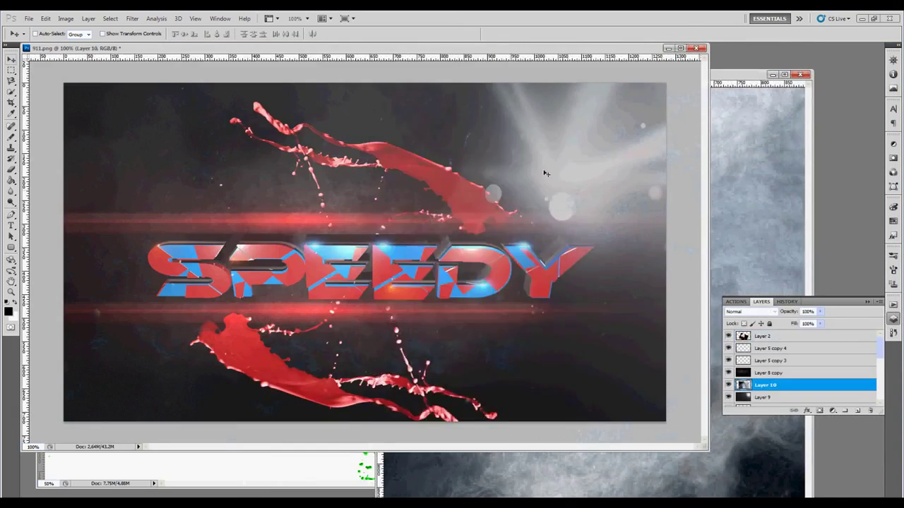
{"action": "left_click_drag", "start_coordinate": [282, 282], "coordinate": [395, 282]}
Step: Stretch the smoke across the canvas and make it Color Dodge at 14% opacity
{"action": "key", "text": "ctrl+t"}
{"action": "left_click_drag", "start_coordinate": [595, 113], "coordinate": [689, 64]}
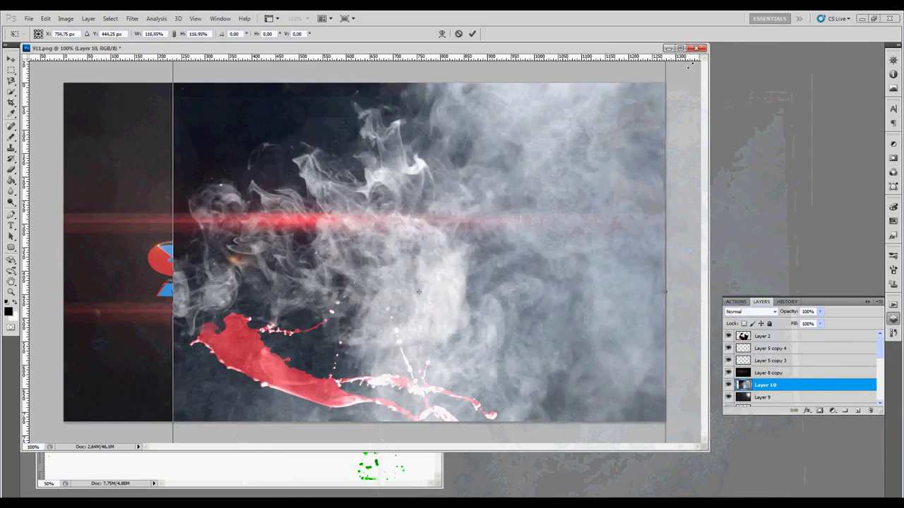
{"action": "left_click_drag", "start_coordinate": [173, 172], "coordinate": [53, 230]}
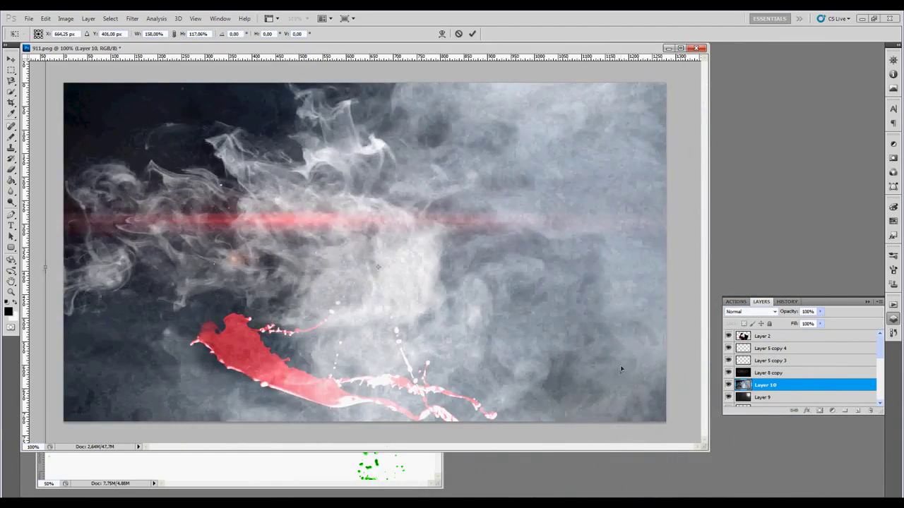
{"action": "left_click_drag", "start_coordinate": [623, 329], "coordinate": [631, 274]}
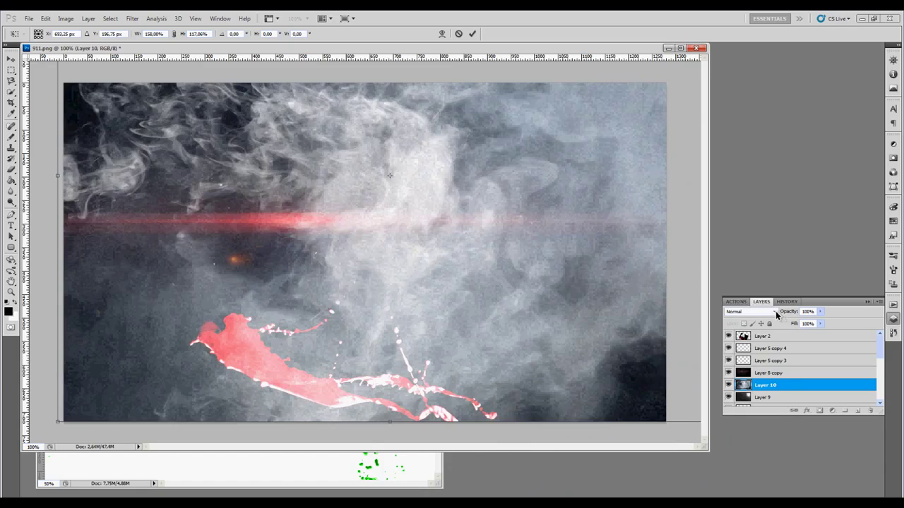
{"action": "left_click", "coordinate": [776, 311]}
{"action": "left_click", "coordinate": [740, 96]}
{"action": "key", "text": "Down"}
{"action": "key", "text": "Down"}
{"action": "key", "text": "Down"}
{"action": "key", "text": "Down"}
{"action": "key", "text": "Down"}
{"action": "key", "text": "Down"}
{"action": "key", "text": "Down"}
{"action": "left_click_drag", "start_coordinate": [817, 324], "coordinate": [792, 324]}
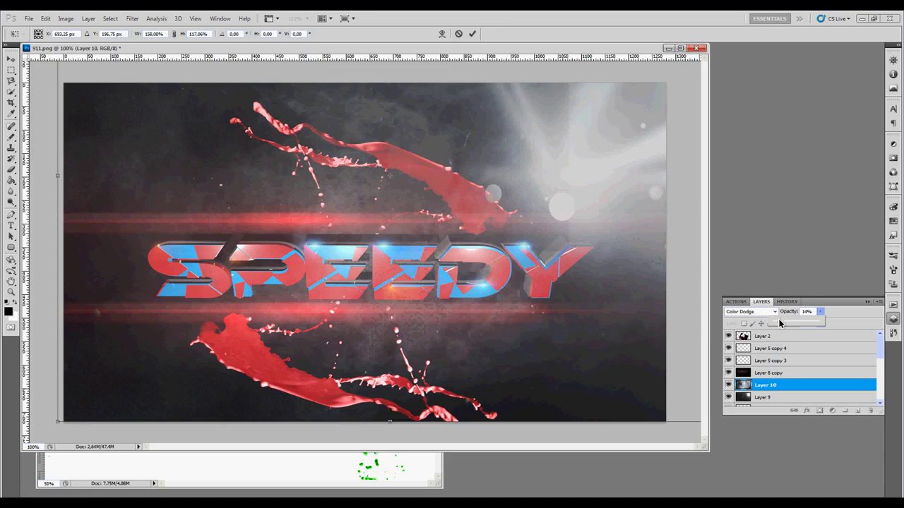
{"action": "left_click", "coordinate": [471, 33]}
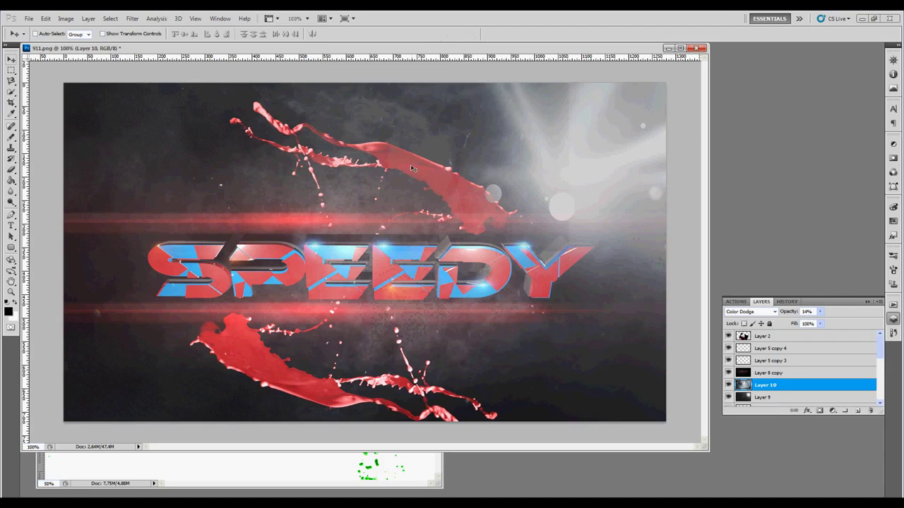
Step: Try a Gradient Overlay effect on Layer 2, then cancel it
{"action": "left_click", "coordinate": [766, 336]}
{"action": "left_click", "coordinate": [807, 410]}
{"action": "left_click", "coordinate": [833, 383]}
{"action": "left_click", "coordinate": [655, 154]}
Step: Try a gradient fill layer with blue and transparent-stripes presets, then cancel it
{"action": "left_click", "coordinate": [832, 410]}
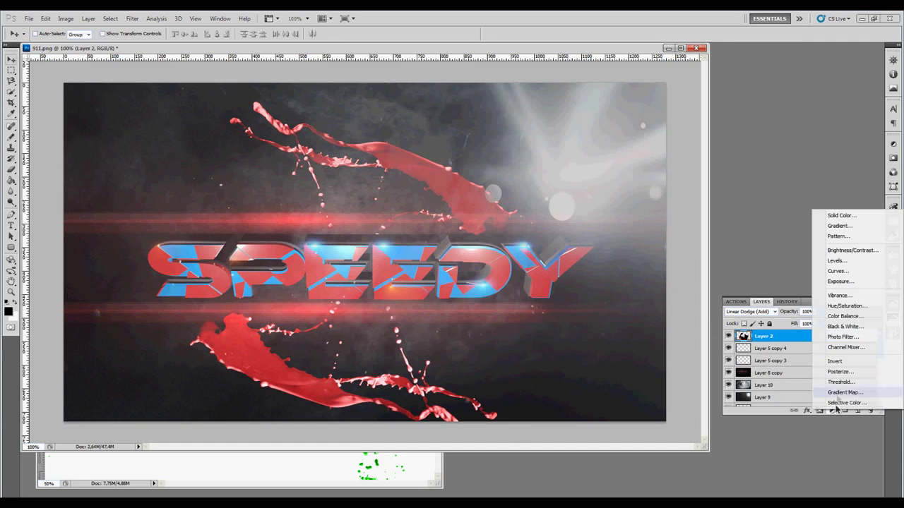
{"action": "left_click", "coordinate": [840, 226]}
{"action": "left_click", "coordinate": [468, 161]}
{"action": "left_click", "coordinate": [424, 180]}
{"action": "left_click", "coordinate": [410, 180]}
{"action": "left_click", "coordinate": [468, 161]}
{"action": "left_click", "coordinate": [470, 162]}
{"action": "double_click", "coordinate": [411, 181]}
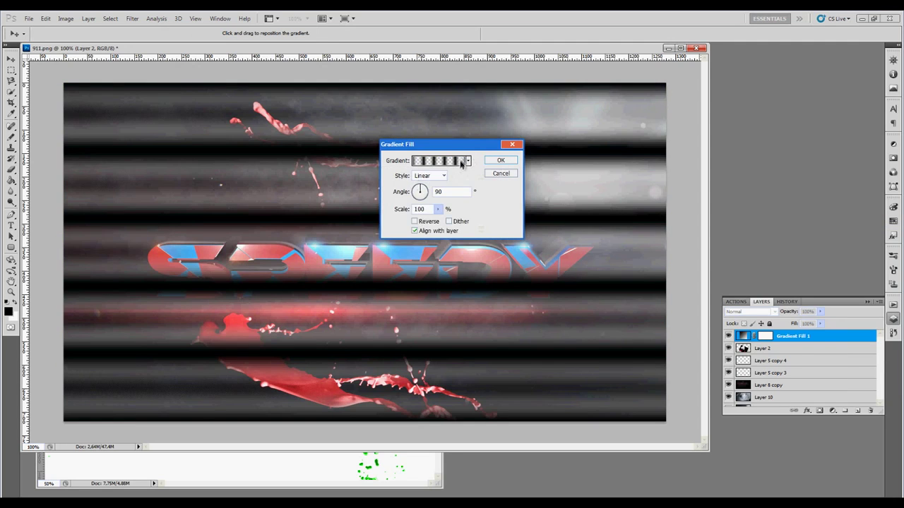
{"action": "left_click", "coordinate": [503, 174]}
Step: Add a striped Gradient Map with an opacity stop moved to 33% at zero opacity
{"action": "left_click", "coordinate": [832, 410]}
{"action": "left_click", "coordinate": [812, 389]}
{"action": "left_click", "coordinate": [877, 170]}
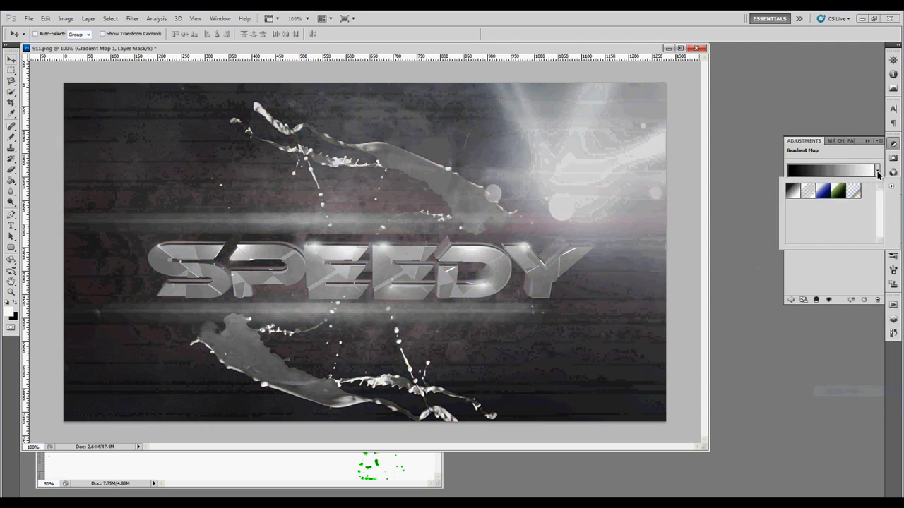
{"action": "double_click", "coordinate": [812, 195]}
{"action": "left_click", "coordinate": [834, 170]}
{"action": "left_click", "coordinate": [365, 238]}
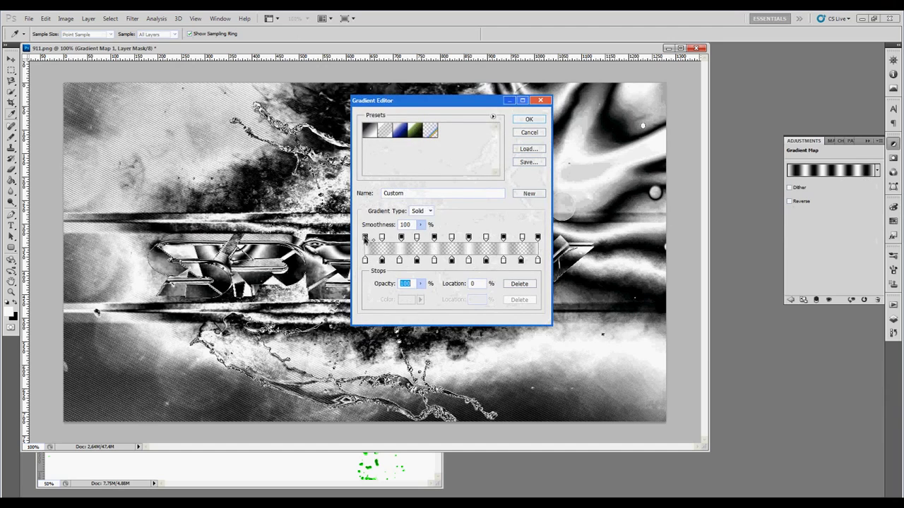
{"action": "left_click_drag", "start_coordinate": [486, 237], "coordinate": [421, 240]}
{"action": "left_click", "coordinate": [529, 118]}
Step: Experiment with the Gradient Map's opacity, then delete the layer
{"action": "left_click", "coordinate": [893, 318]}
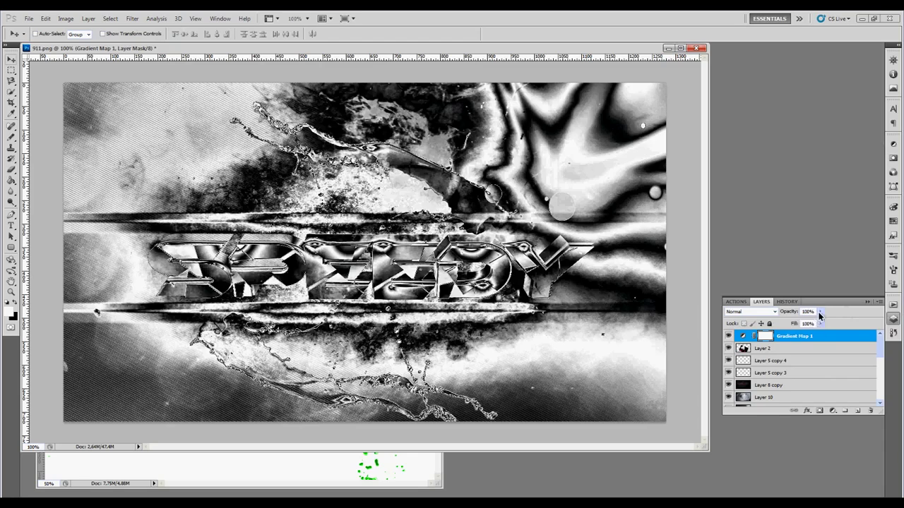
{"action": "left_click_drag", "start_coordinate": [819, 311], "coordinate": [782, 324]}
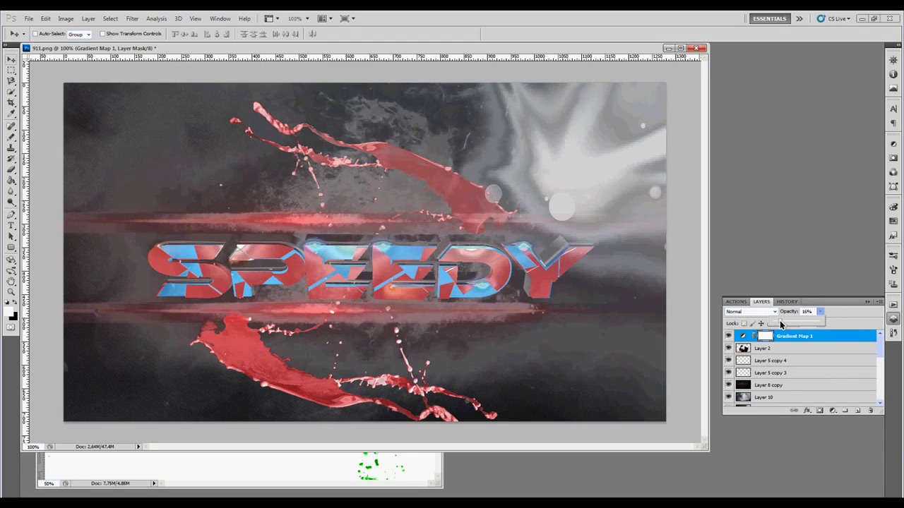
{"action": "left_click_drag", "start_coordinate": [780, 324], "coordinate": [774, 324]}
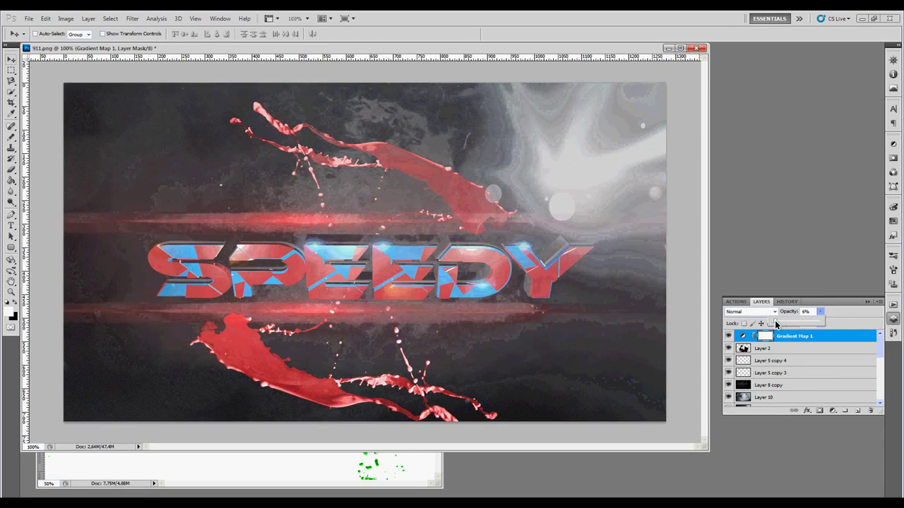
{"action": "mouse_move", "coordinate": [775, 324]}
{"action": "left_mouse_down"}
{"action": "mouse_move", "coordinate": [825, 324]}
{"action": "mouse_move", "coordinate": [775, 333]}
{"action": "left_mouse_up"}
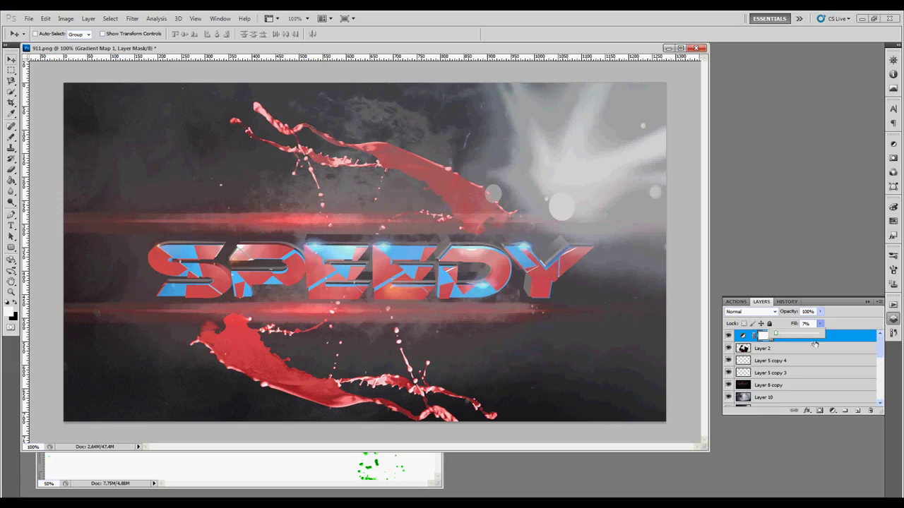
{"action": "key", "text": "Delete"}
{"action": "left_click", "coordinate": [833, 408]}
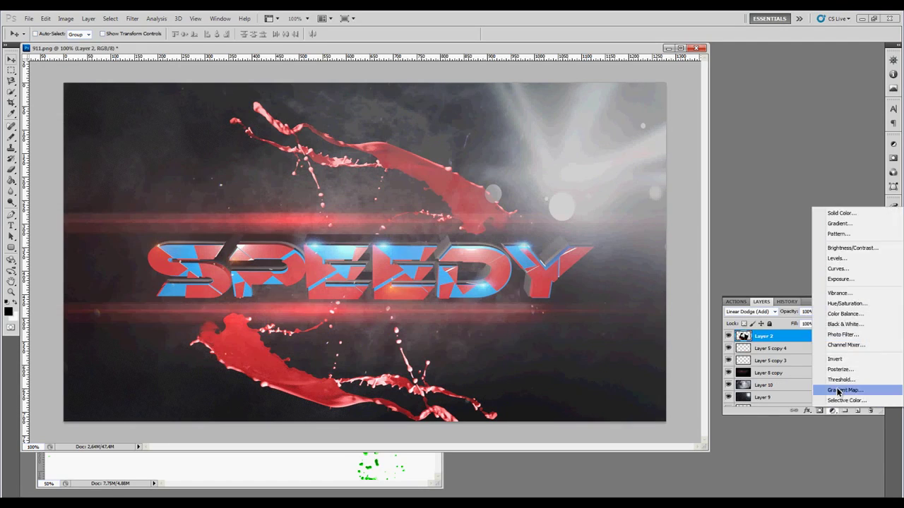
Step: Add a Gradient Map adjustment layer at 21% opacity
{"action": "left_click", "coordinate": [844, 390]}
{"action": "left_click", "coordinate": [820, 312]}
{"action": "left_click_drag", "start_coordinate": [820, 321], "coordinate": [782, 323]}
Step: Save the image as JPEG 2000 at quality 100
{"action": "left_click", "coordinate": [29, 18]}
{"action": "left_click", "coordinate": [49, 119]}
{"action": "left_click", "coordinate": [308, 363]}
{"action": "left_click", "coordinate": [563, 396]}
{"action": "left_click", "coordinate": [865, 351]}
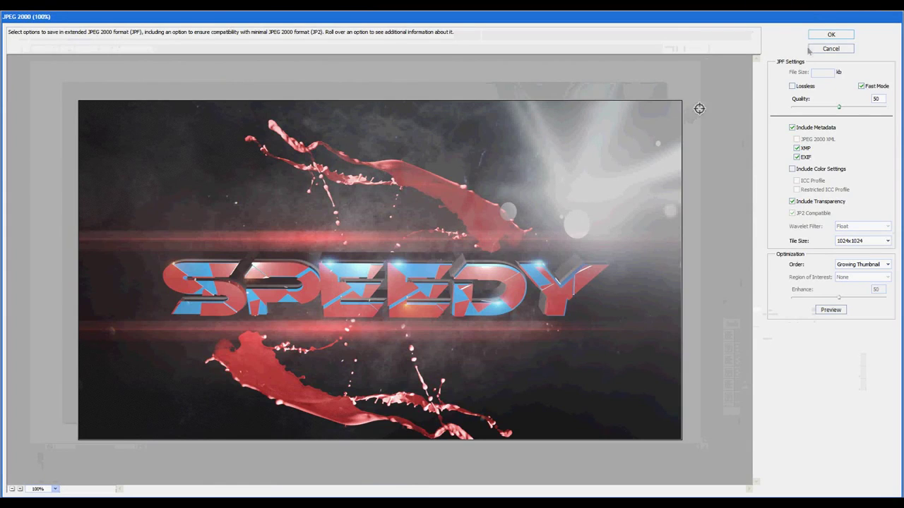
{"action": "left_click_drag", "start_coordinate": [839, 107], "coordinate": [885, 107]}
{"action": "left_click", "coordinate": [853, 241]}
{"action": "left_click", "coordinate": [849, 268]}
{"action": "left_click", "coordinate": [831, 34]}
Step: Close the document, saving it as 911.psd with maximum compatibility
{"action": "key", "text": "ctrl+w"}
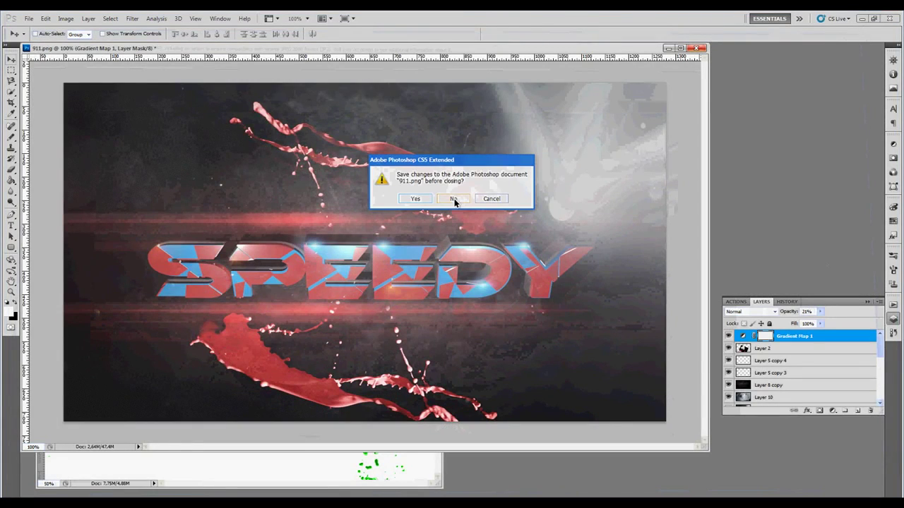
{"action": "left_click", "coordinate": [426, 200]}
{"action": "left_click", "coordinate": [868, 428]}
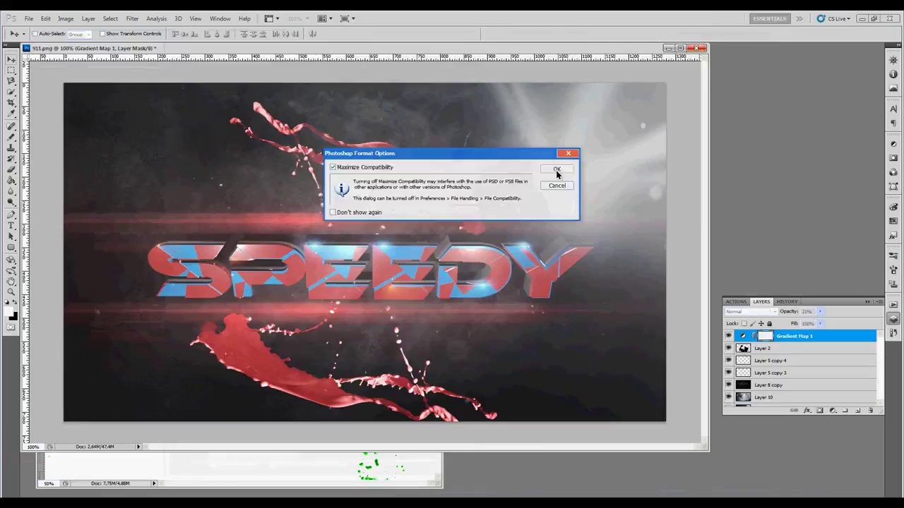
{"action": "left_click", "coordinate": [556, 169]}
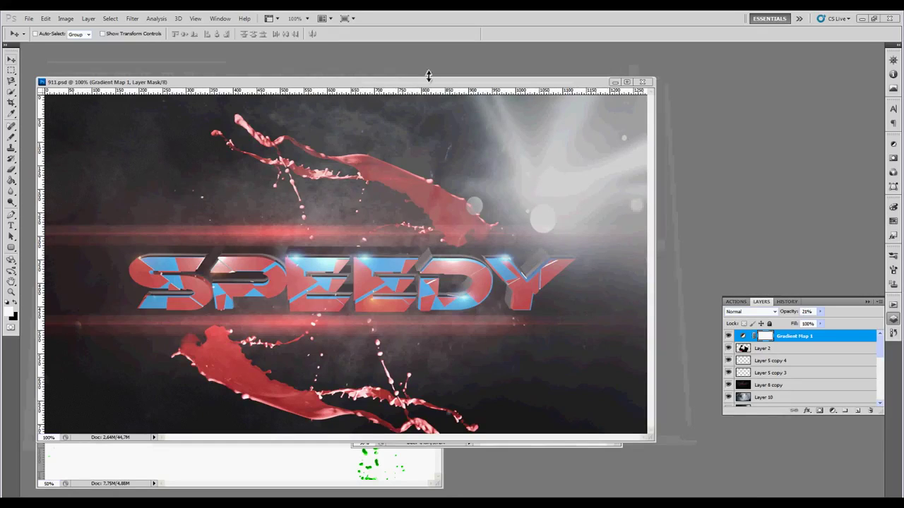
Step: Save a maximum-quality JPEG copy as 911.jpg and view it
{"action": "left_click", "coordinate": [28, 18]}
{"action": "left_click", "coordinate": [49, 107]}
{"action": "left_click", "coordinate": [318, 362]}
{"action": "left_click", "coordinate": [322, 432]}
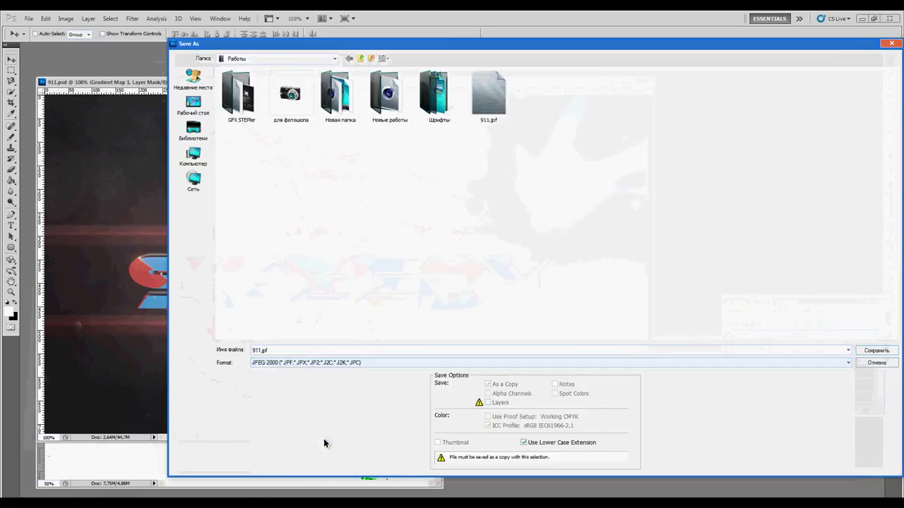
{"action": "left_click", "coordinate": [635, 362]}
{"action": "left_click", "coordinate": [421, 433]}
{"action": "left_click", "coordinate": [877, 350]}
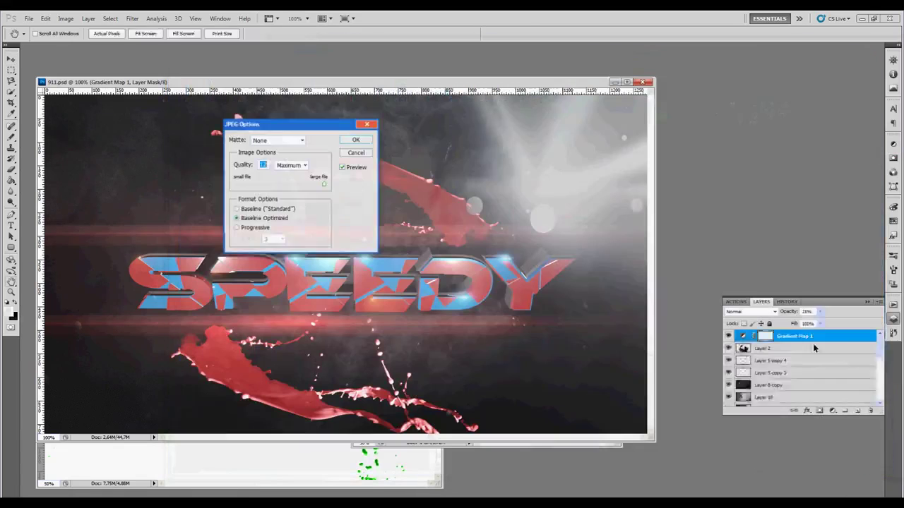
{"action": "left_click", "coordinate": [372, 140]}
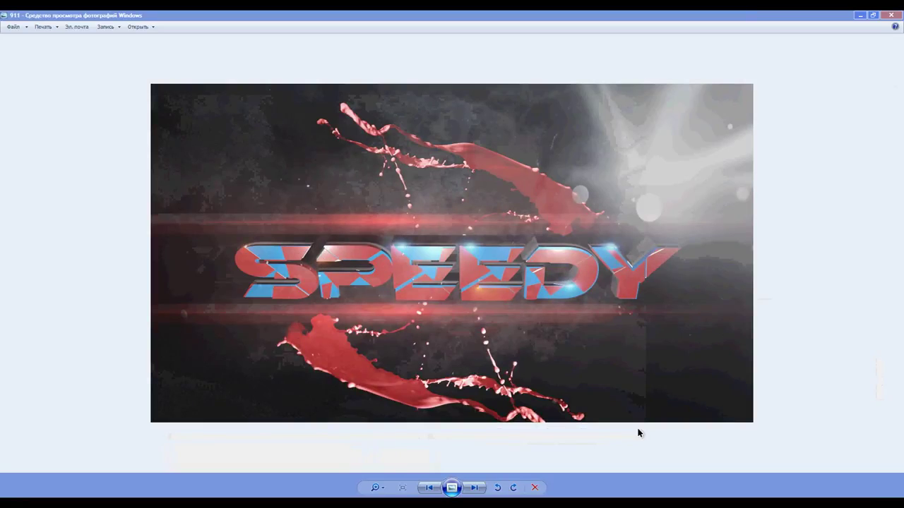